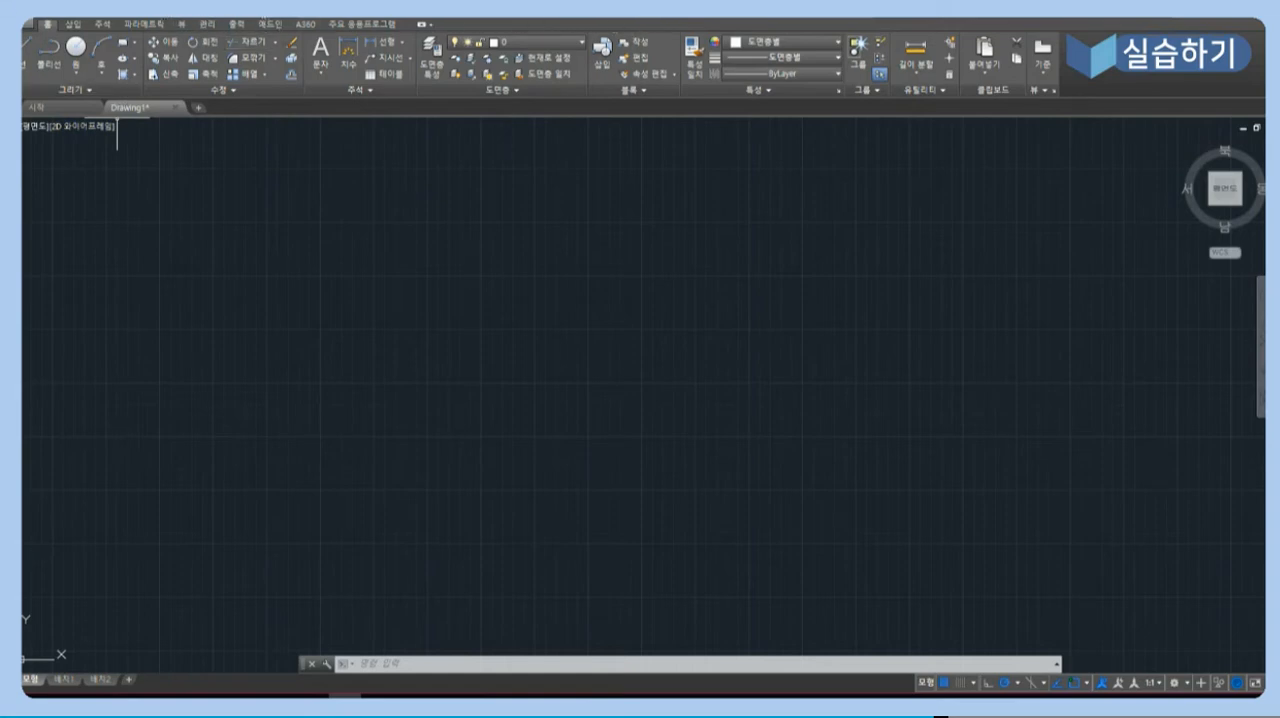
# - Display the classic menu bar to view its drawing commands, and hide it again
pyautogui.click(188, 17)
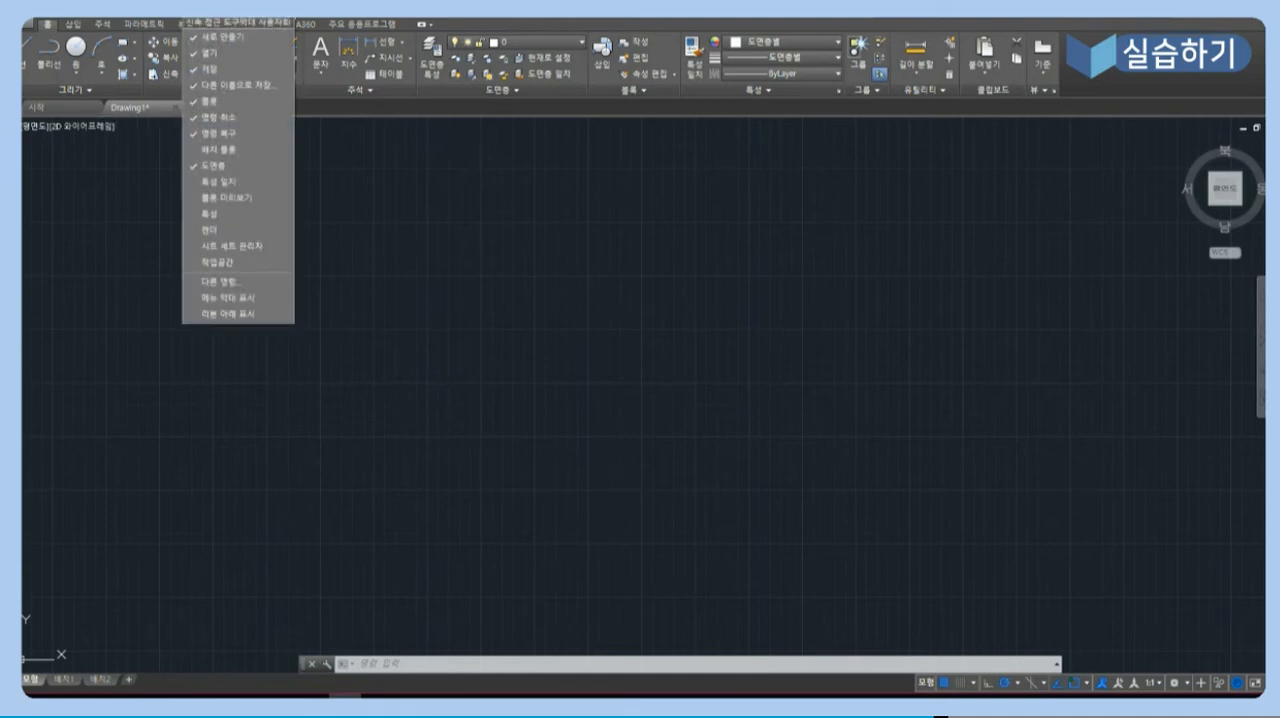
pyautogui.click(237, 300)
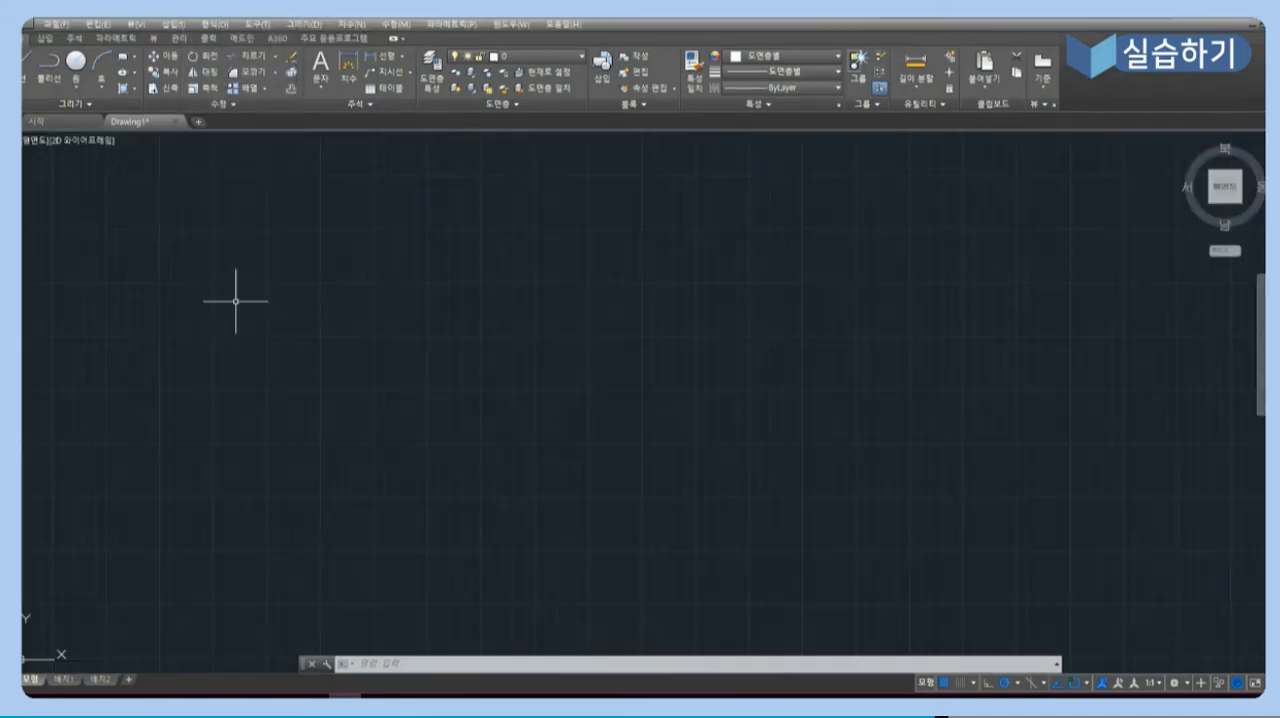
pyautogui.click(299, 25)
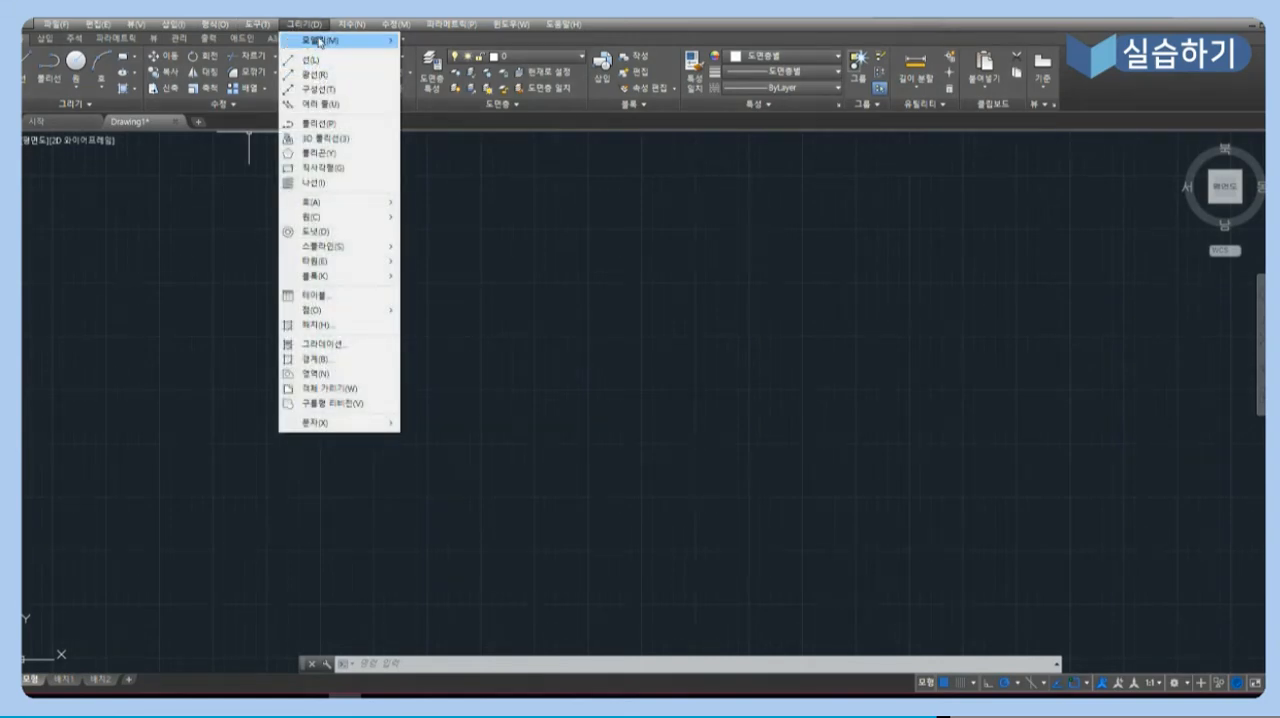
pyautogui.moveTo(318, 41)
pyautogui.click(188, 12)
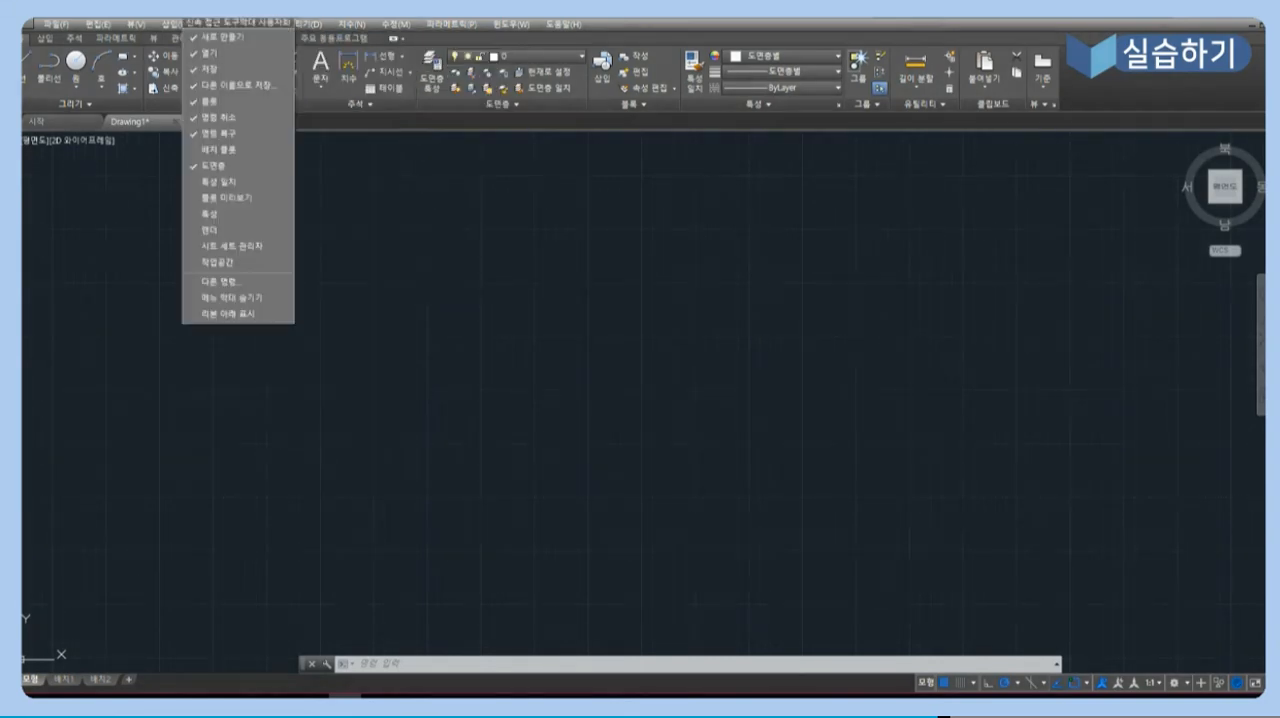
pyautogui.click(252, 297)
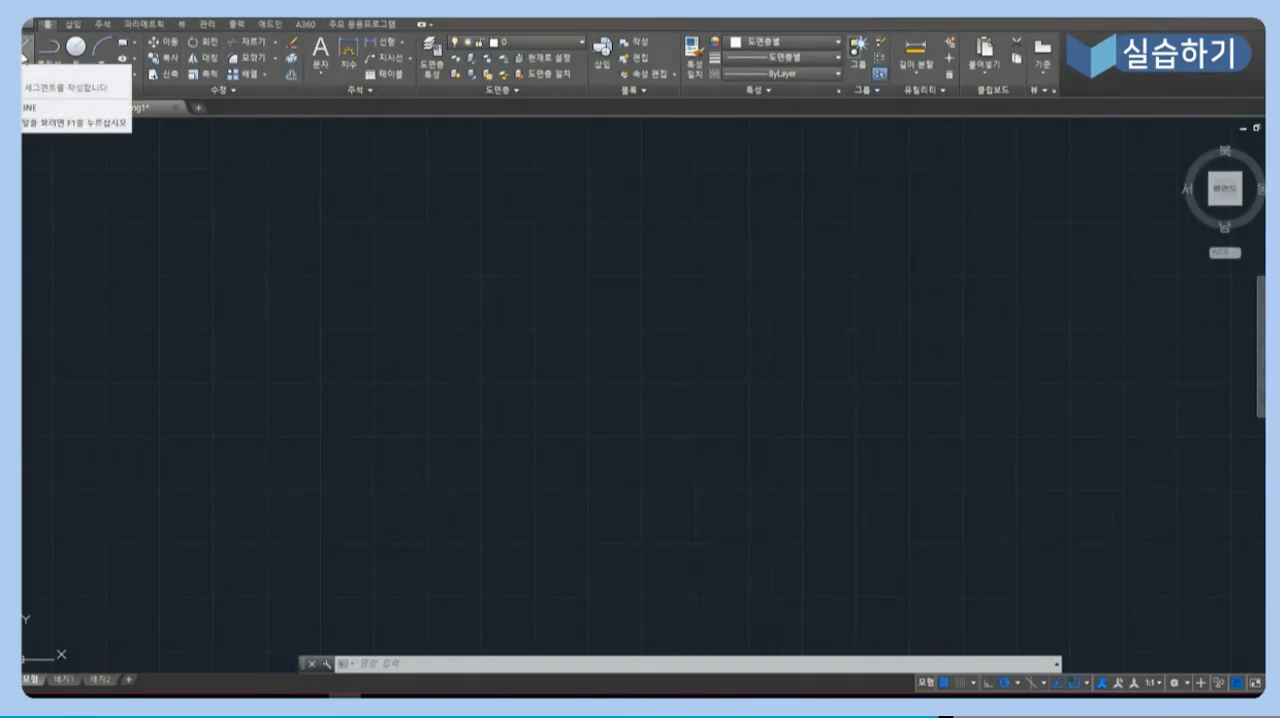
# - Draw a zigzag of five connected freehand lines running rightward: up-right, down-right, steeply up-right, horizontal and down-right
pyautogui.click(24, 52)
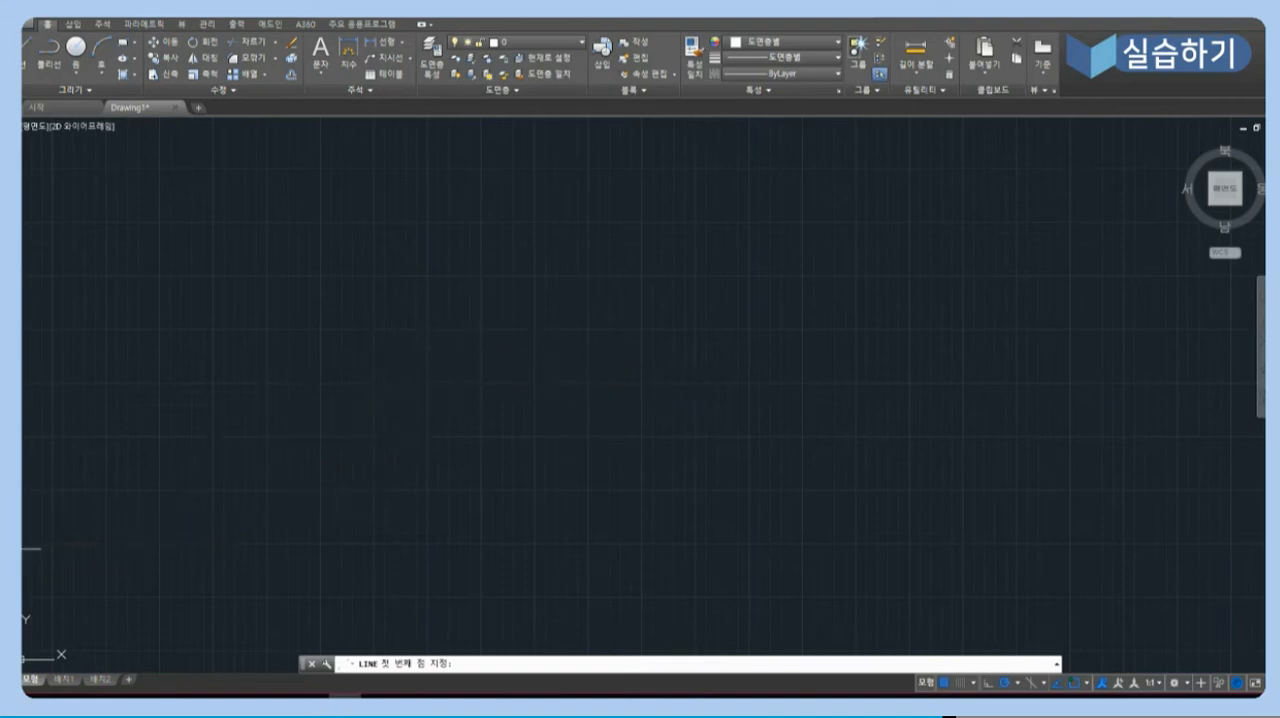
pyautogui.click(348, 430)
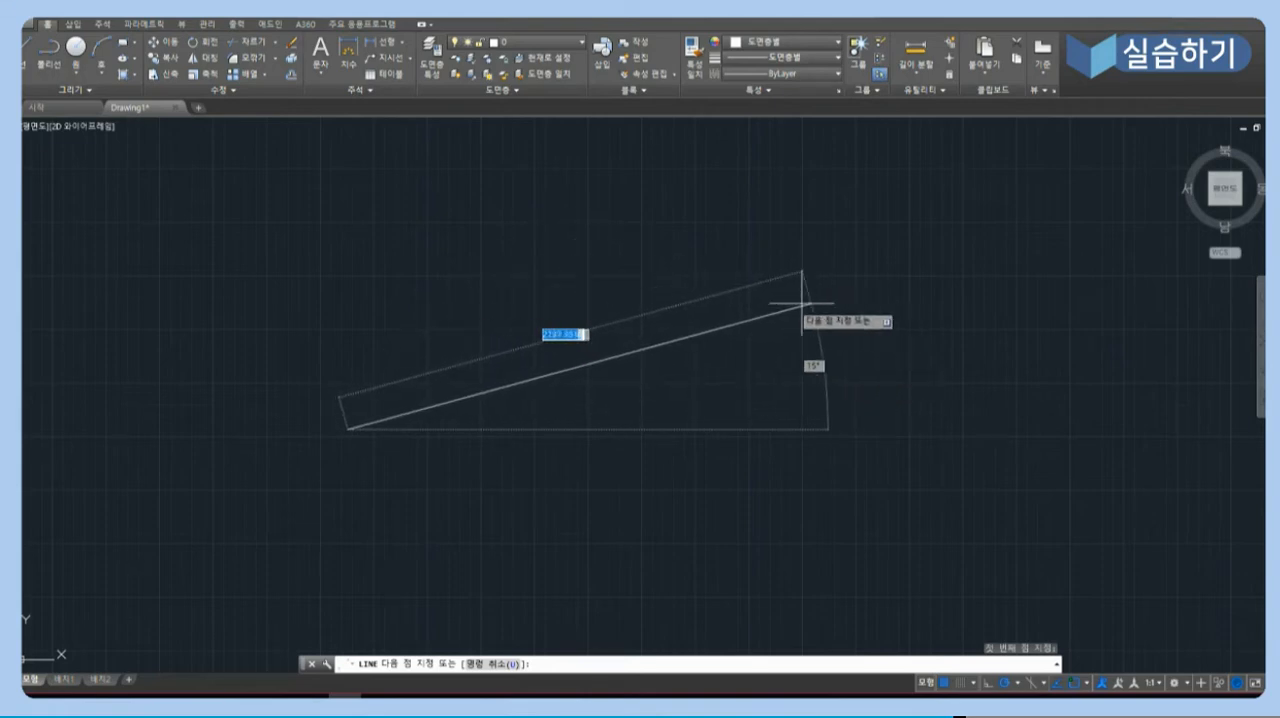
pyautogui.click(556, 302)
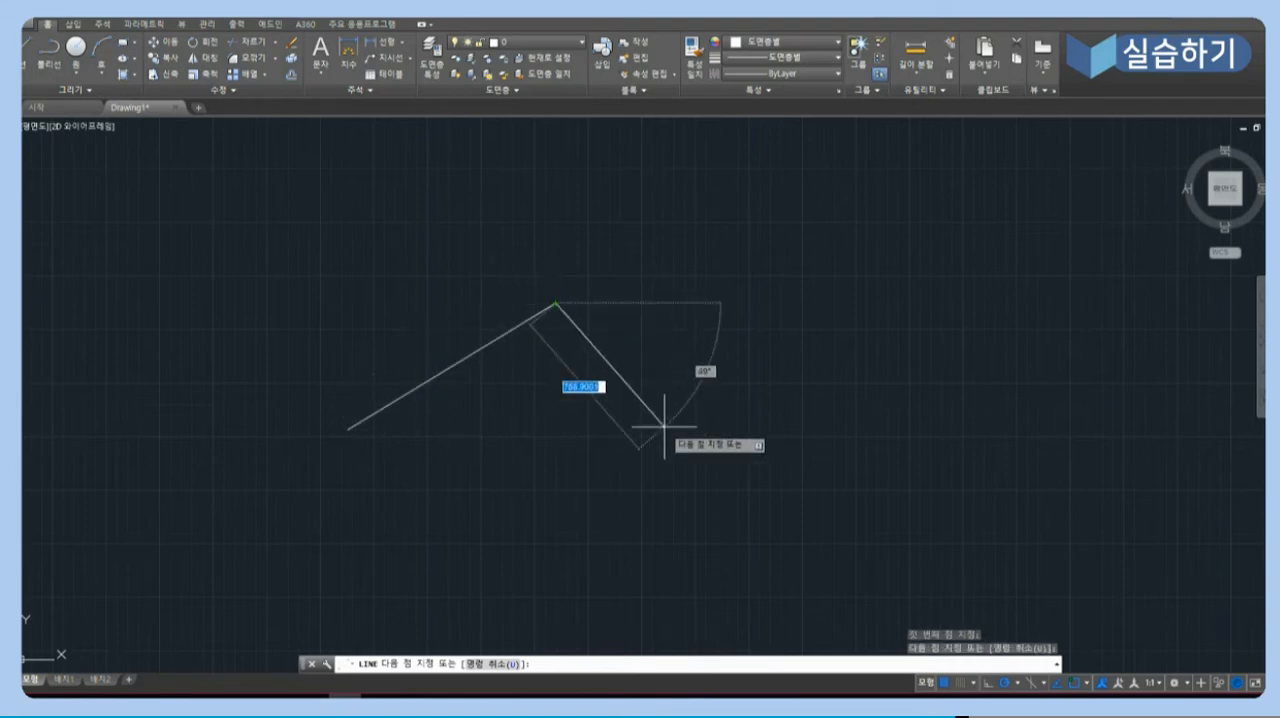
pyautogui.click(687, 460)
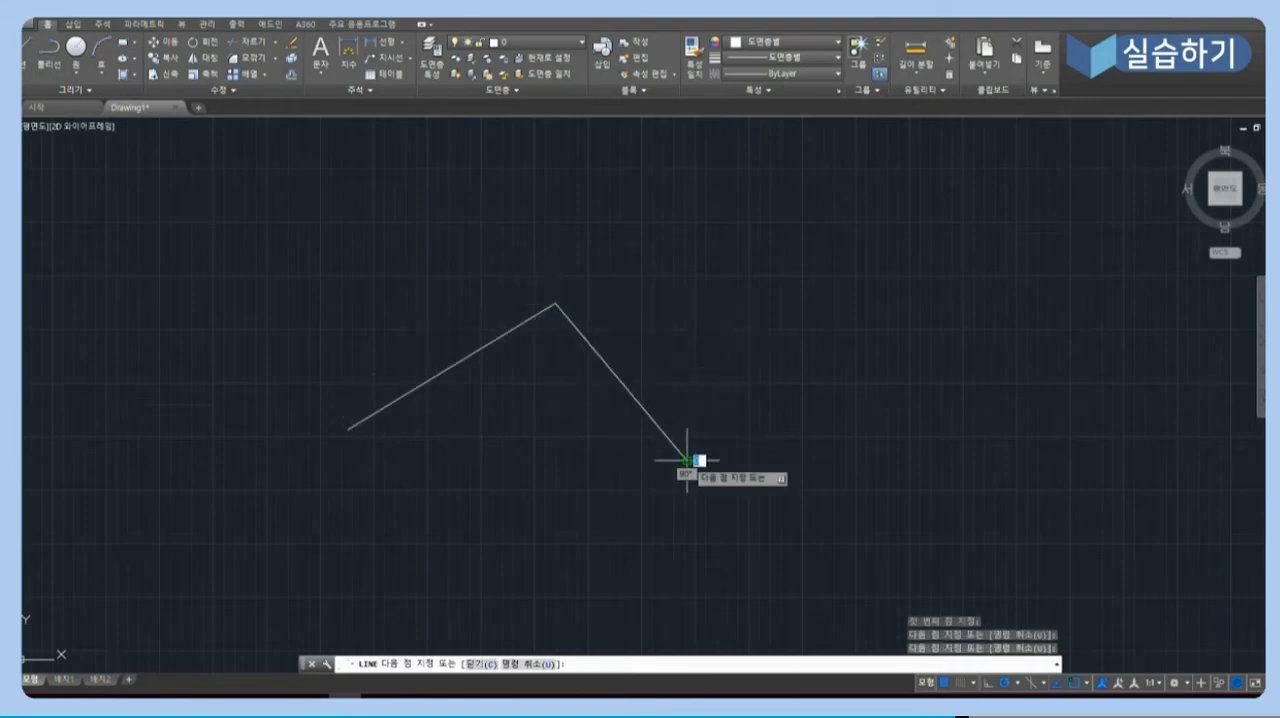
pyautogui.click(761, 257)
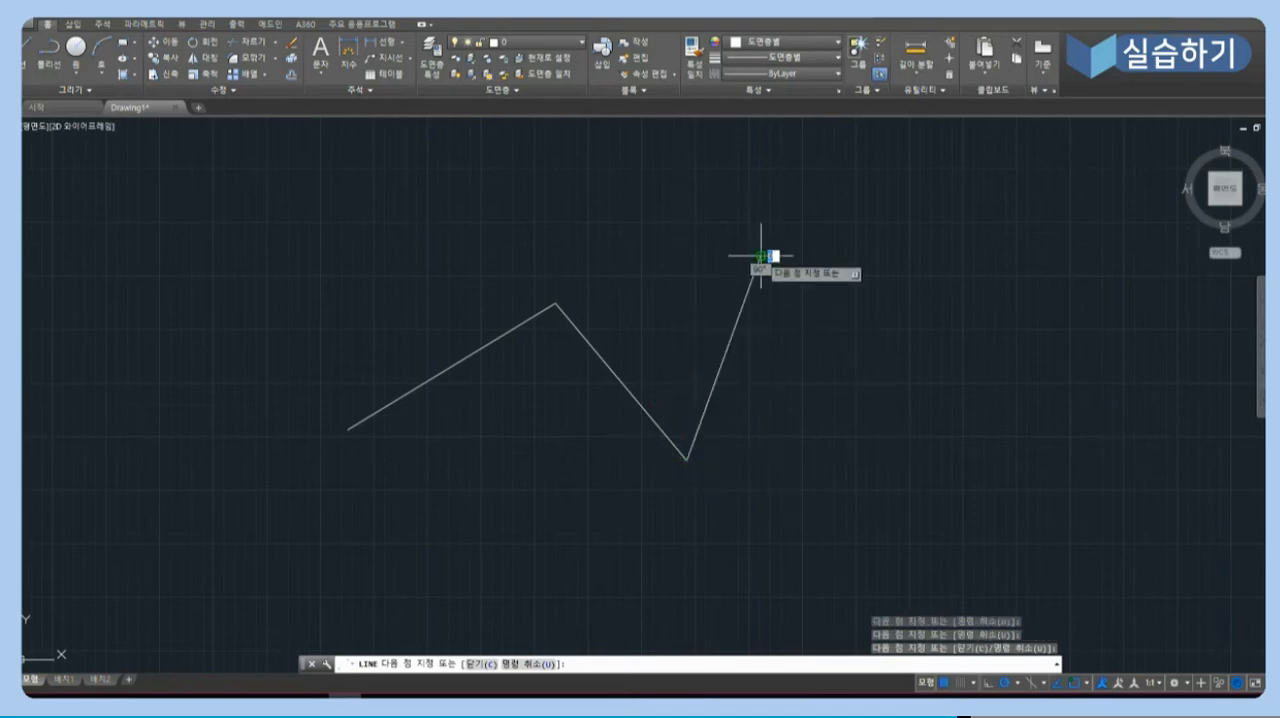
pyautogui.click(878, 257)
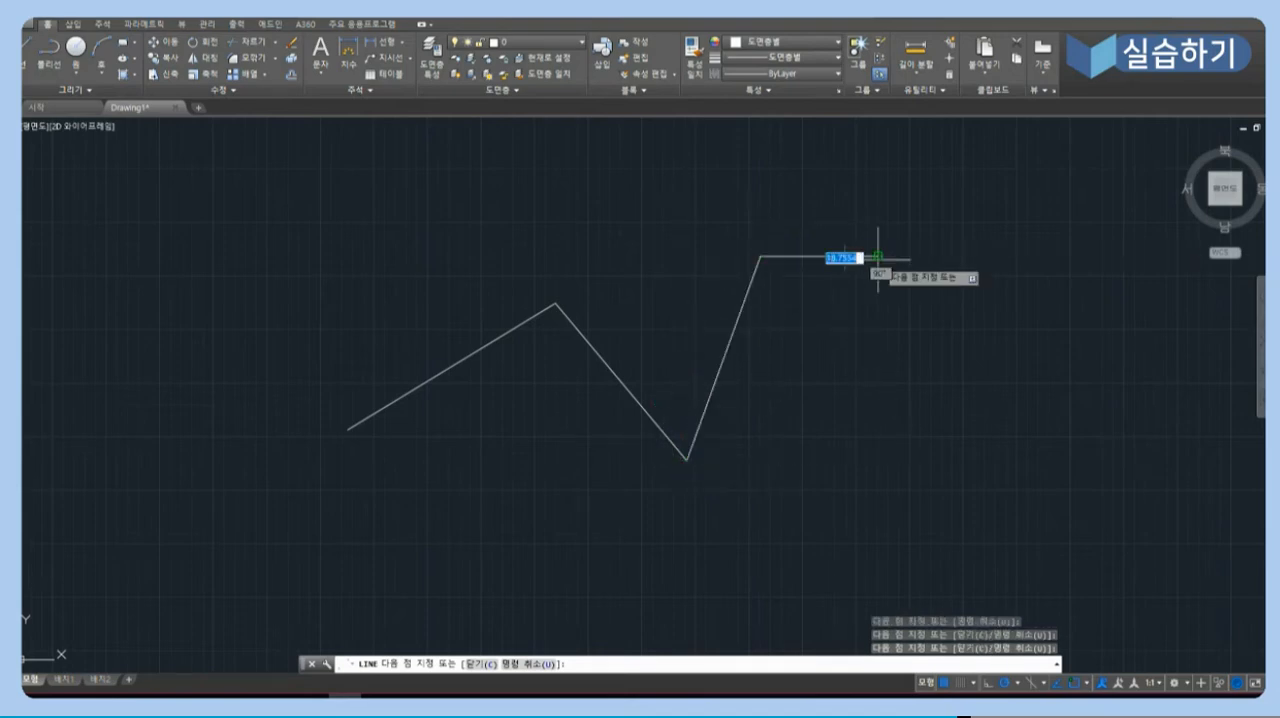
pyautogui.click(968, 351)
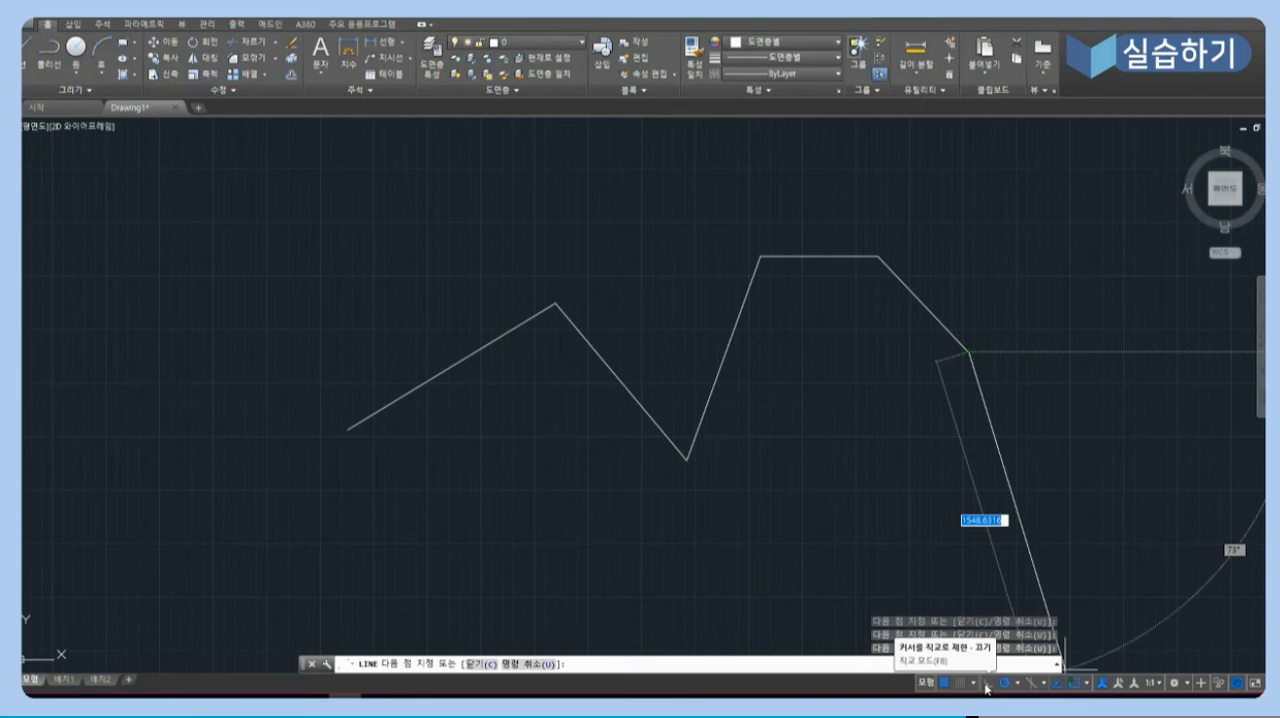
# - Turn on Ortho mode and continue the line with five straight segments: down, left, down, left and up
pyautogui.click(986, 686)
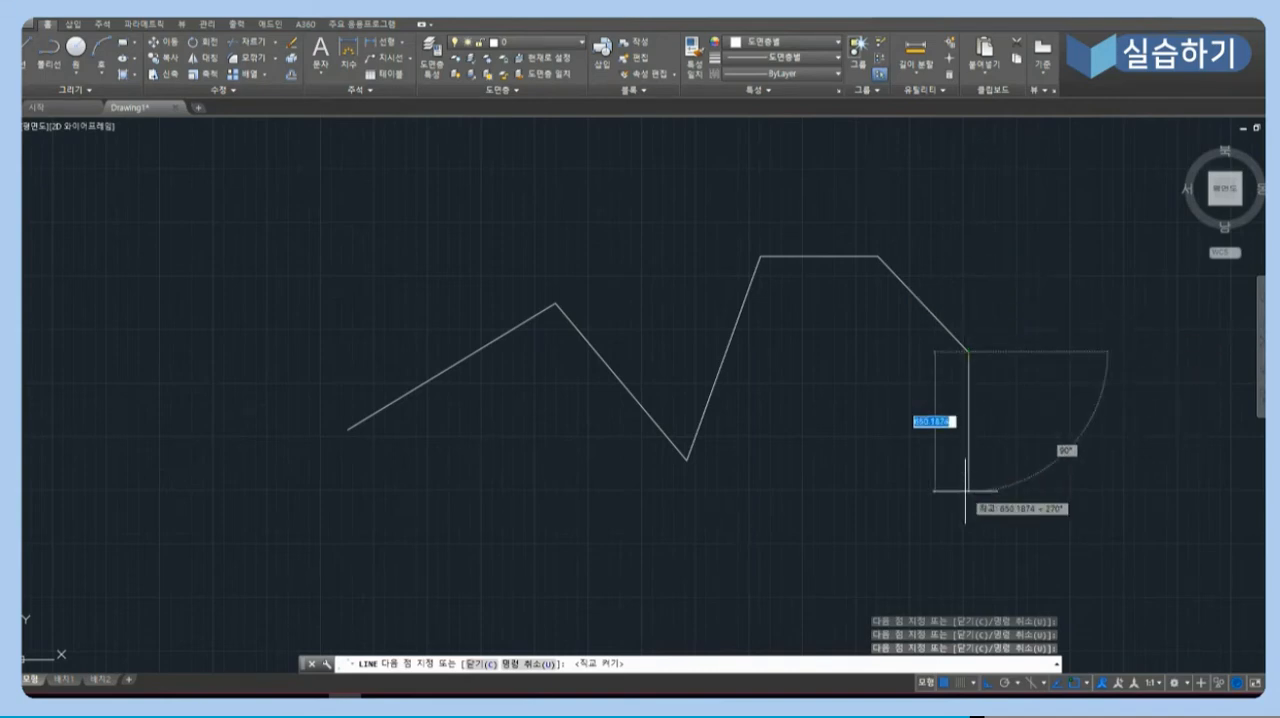
pyautogui.click(966, 490)
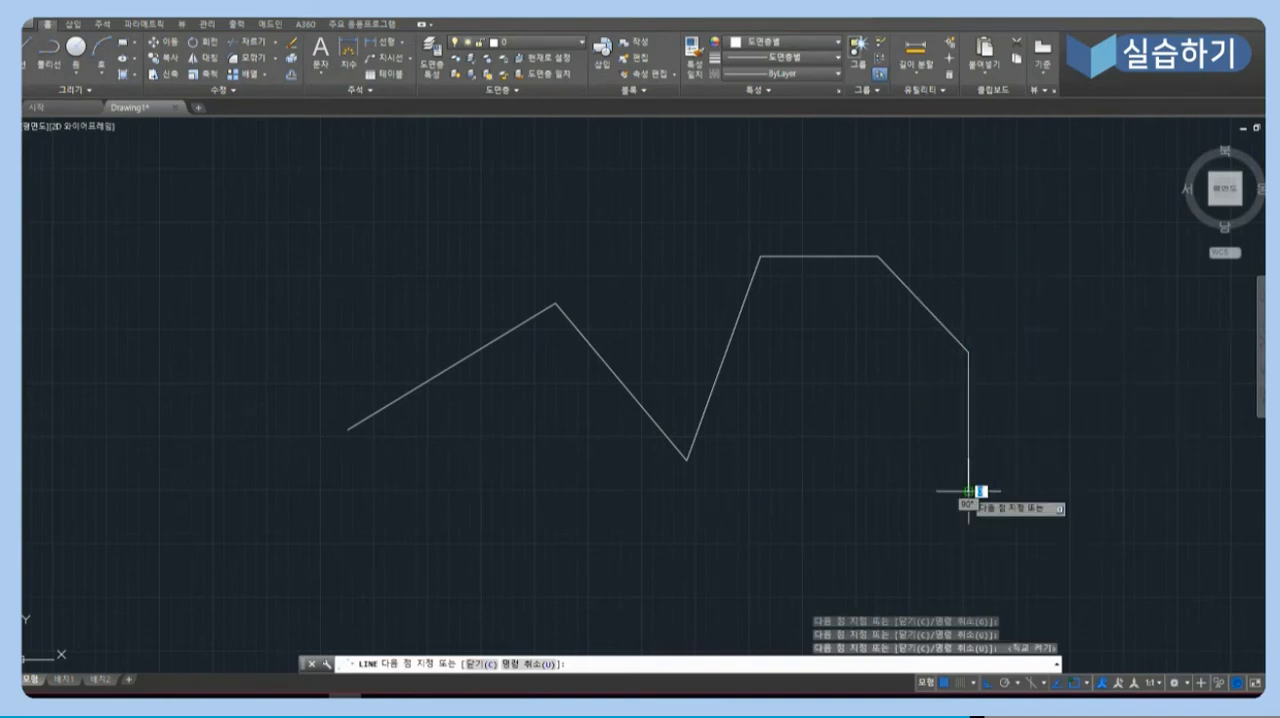
pyautogui.click(771, 490)
pyautogui.click(771, 545)
pyautogui.click(576, 545)
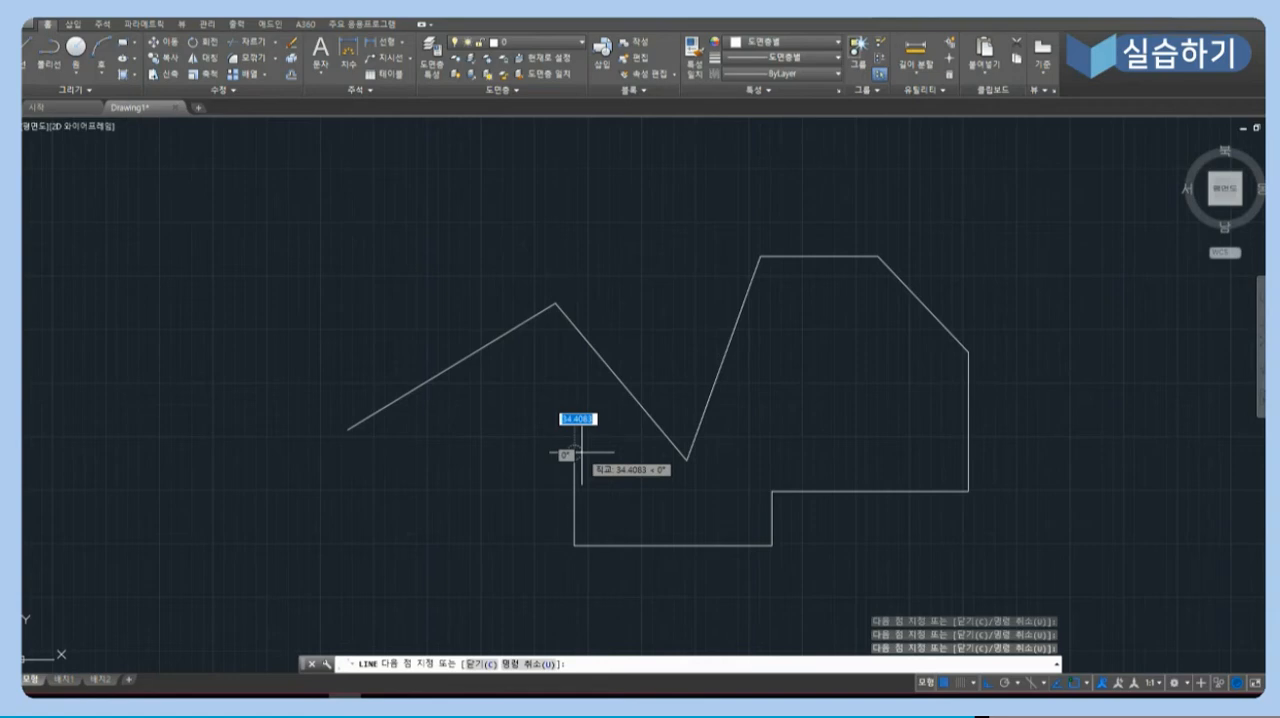
pyautogui.click(581, 453)
# - Continue with a short up-left diagonal with Ortho off, and one segment left and one down with Ortho on
pyautogui.press('F8')
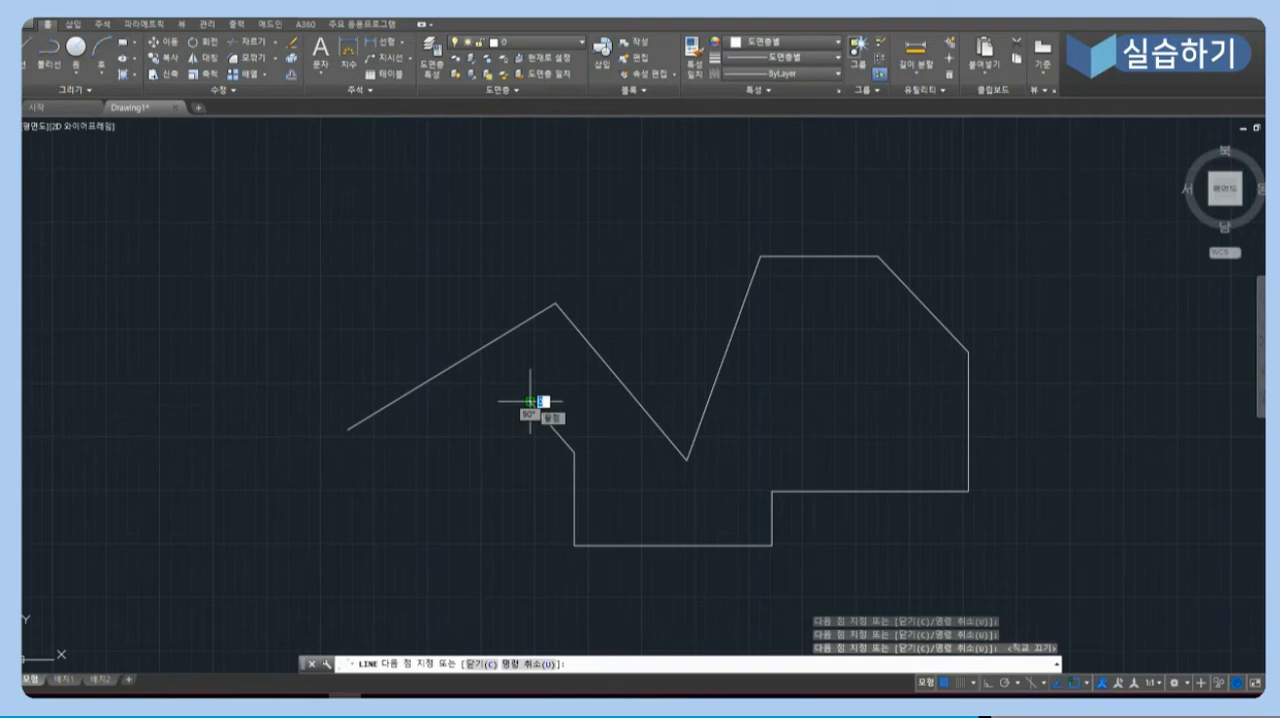
pyautogui.press('F8')
pyautogui.click(530, 401)
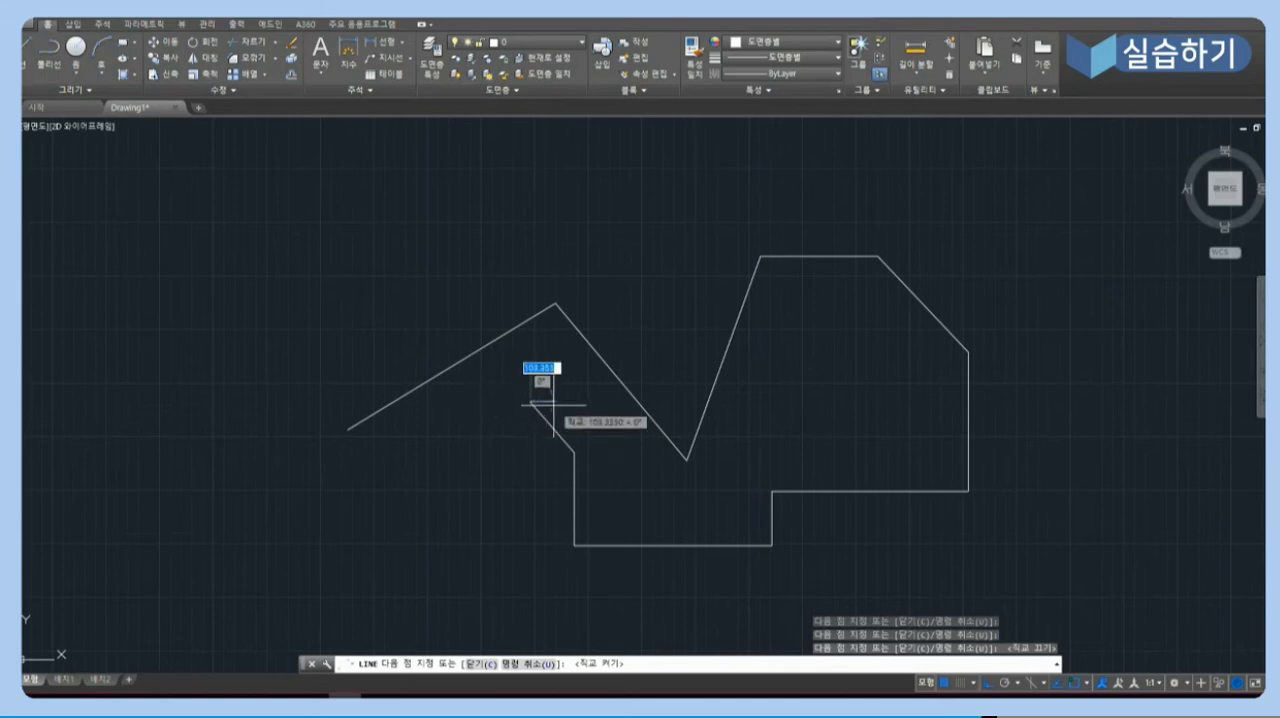
pyautogui.click(444, 402)
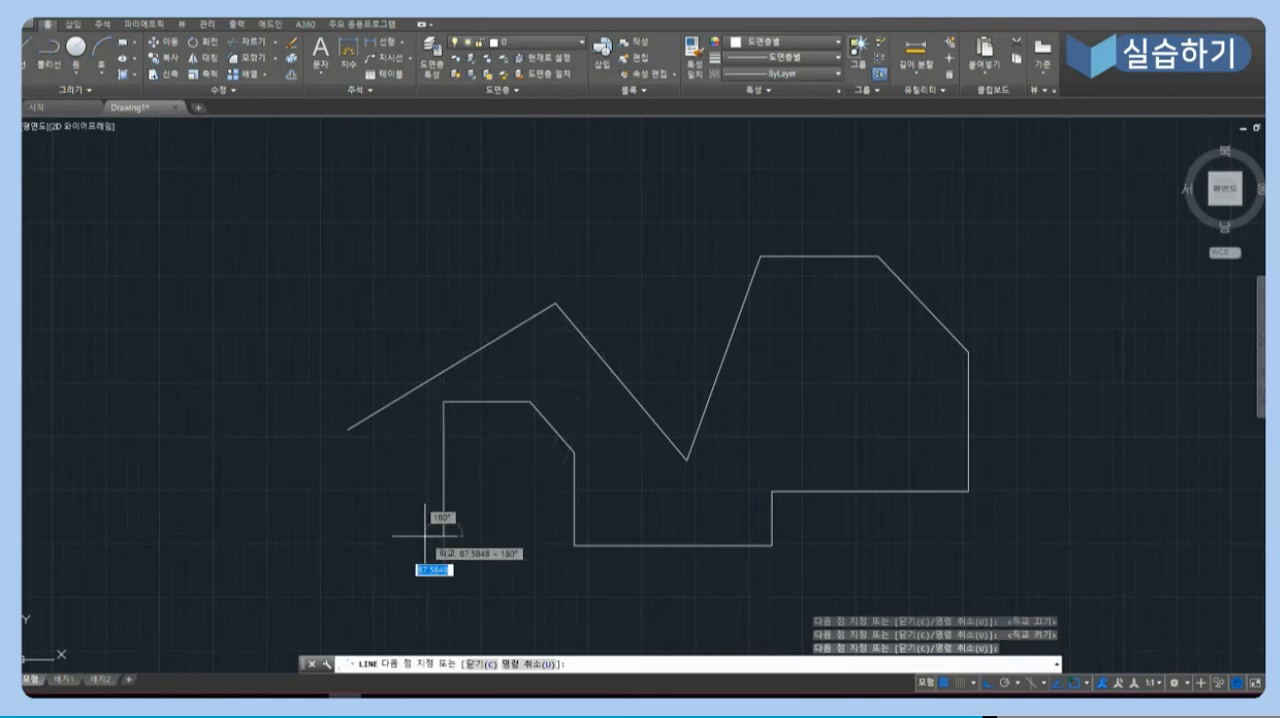
# - With Ortho off, add one up-left and one down-left slanted segment, and end the line with the outline left open
pyautogui.press('F8')
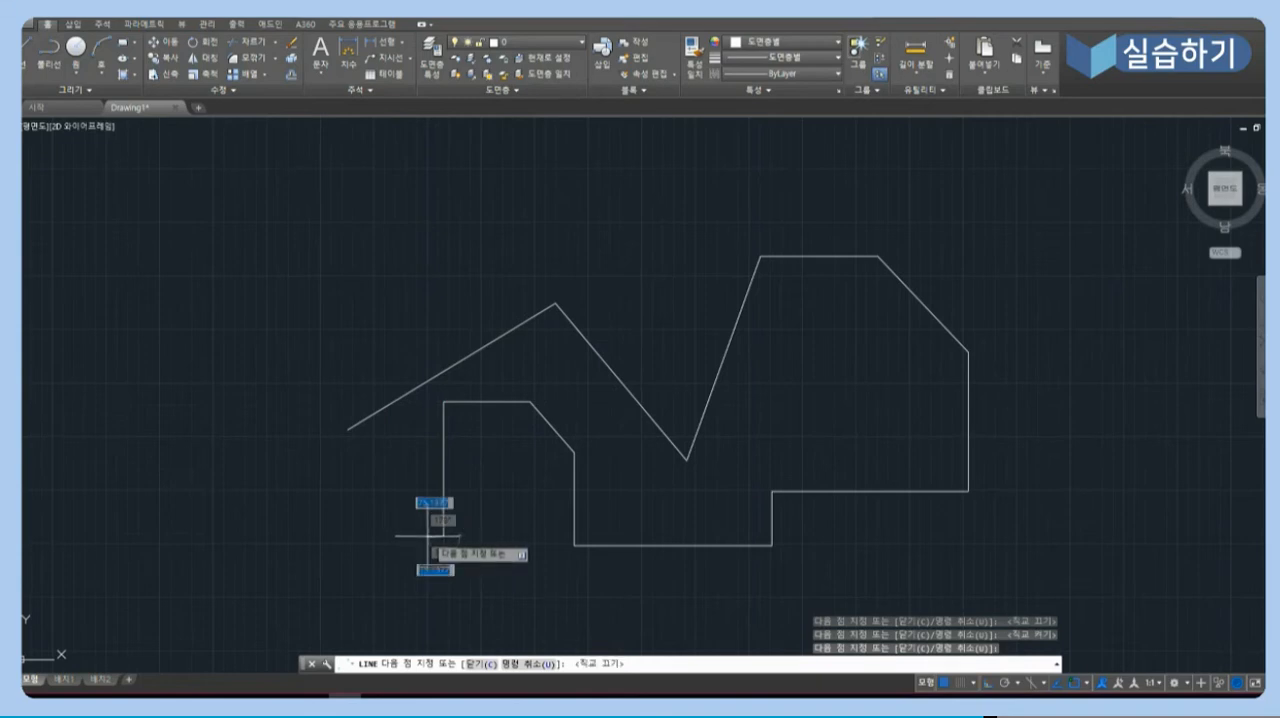
pyautogui.click(372, 460)
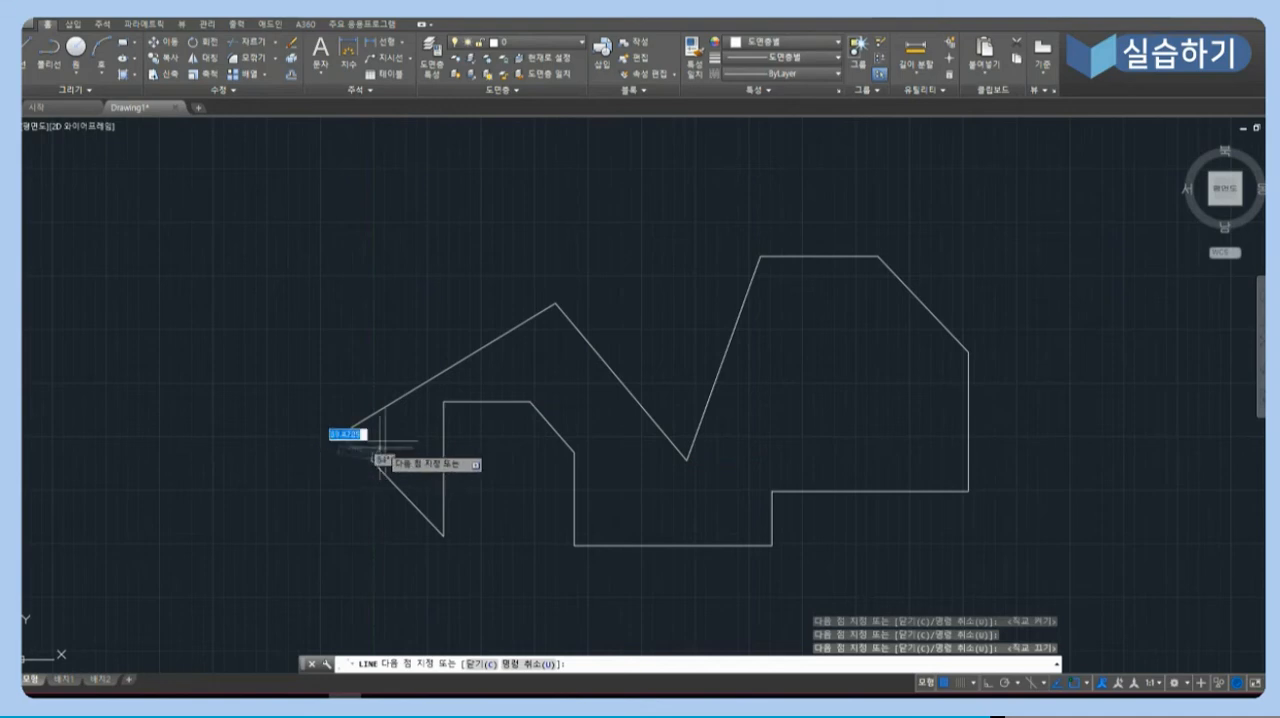
pyautogui.click(308, 492)
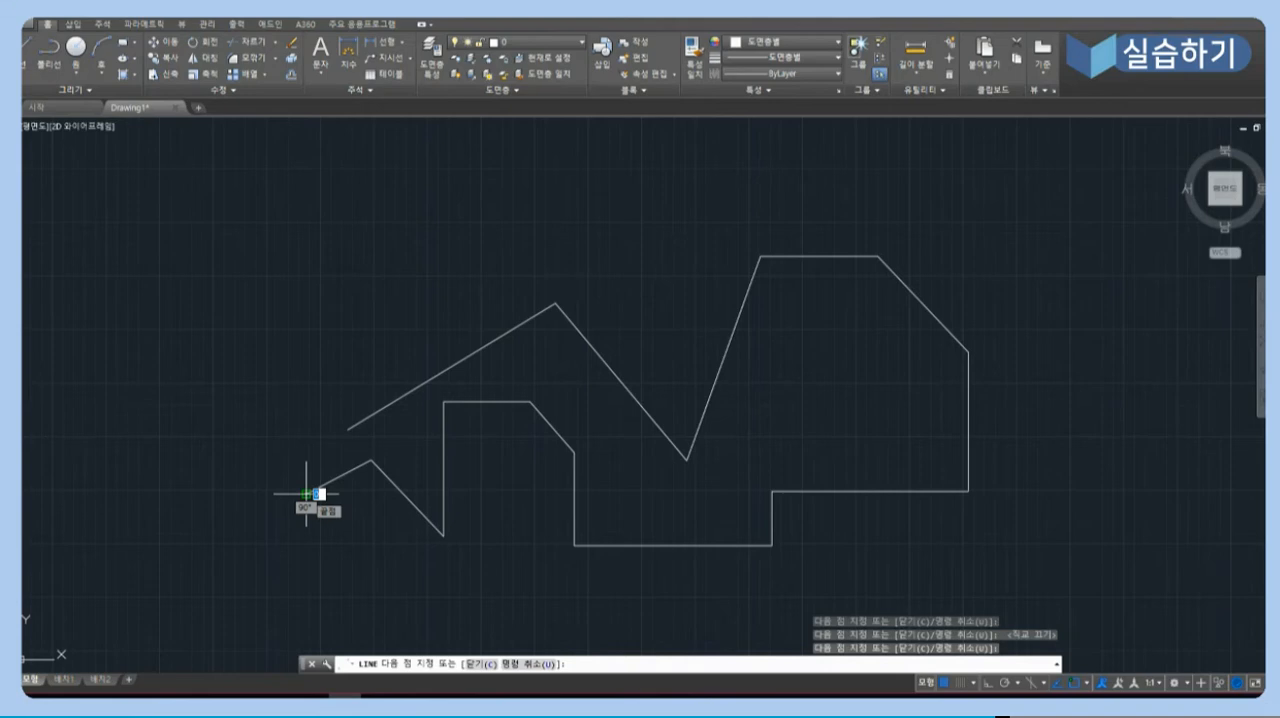
pyautogui.click(306, 493)
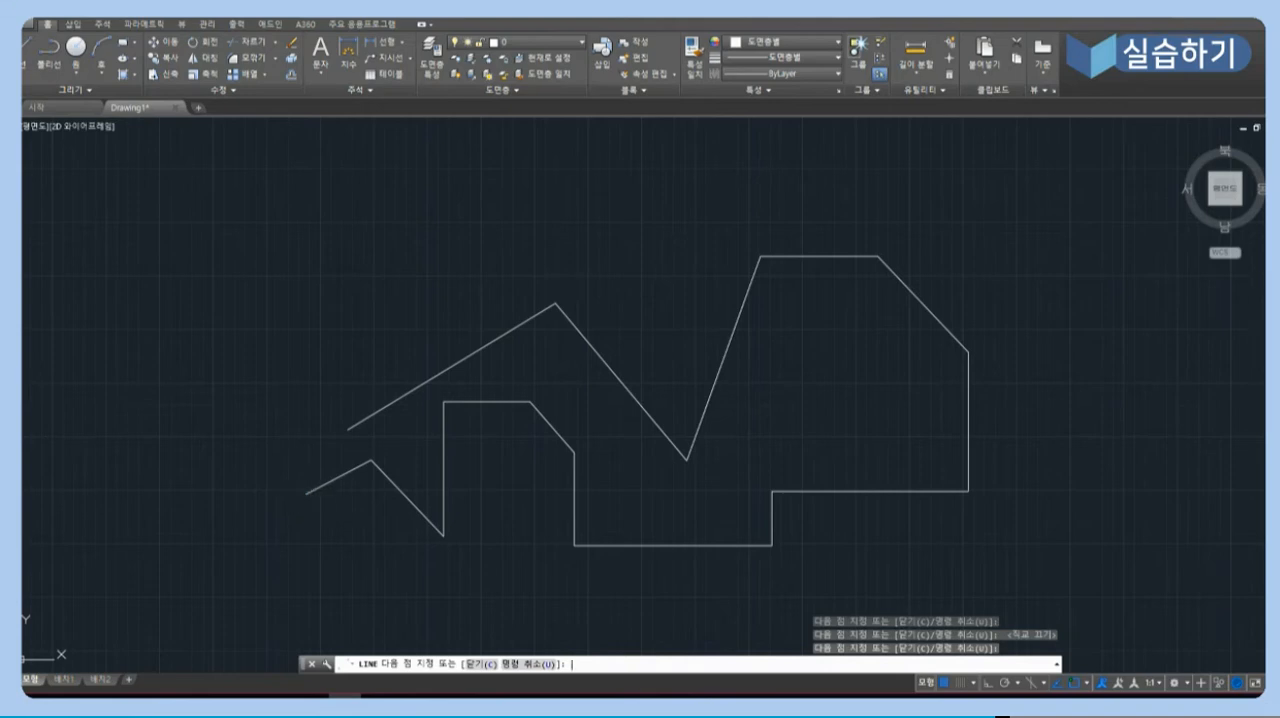
pyautogui.press('Return')
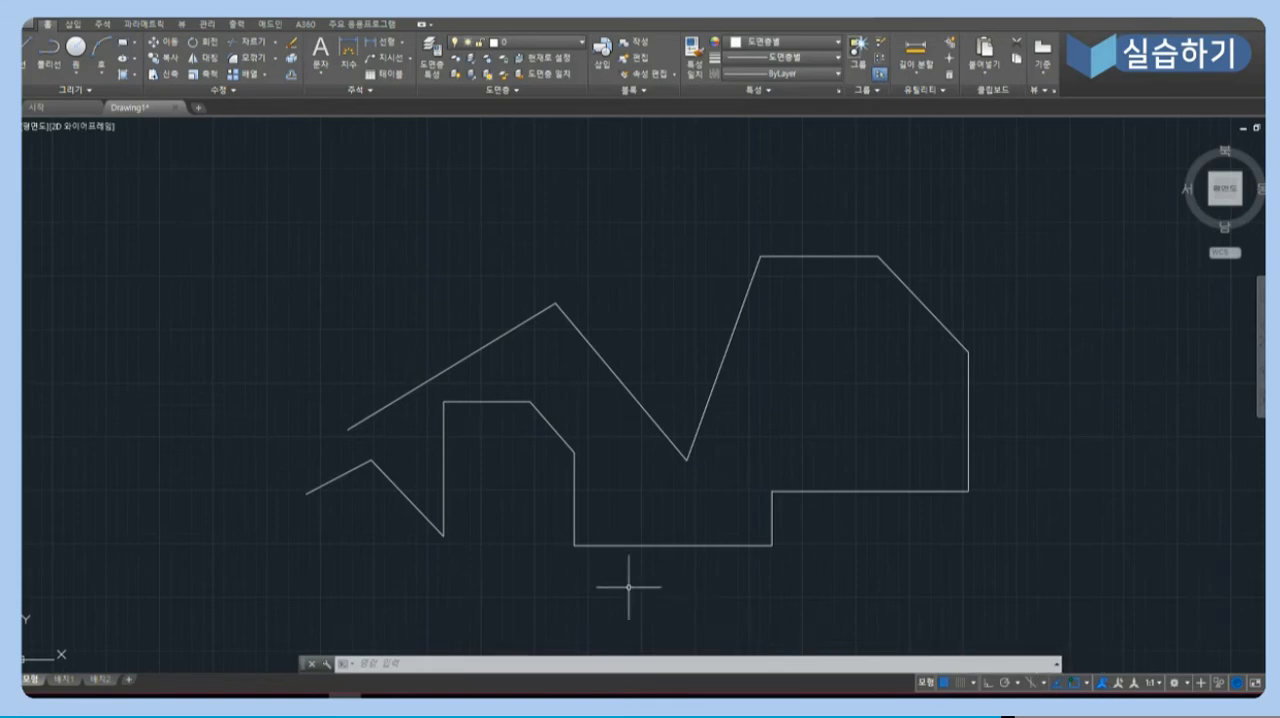
pyautogui.click(307, 493)
pyautogui.moveTo(306, 493)
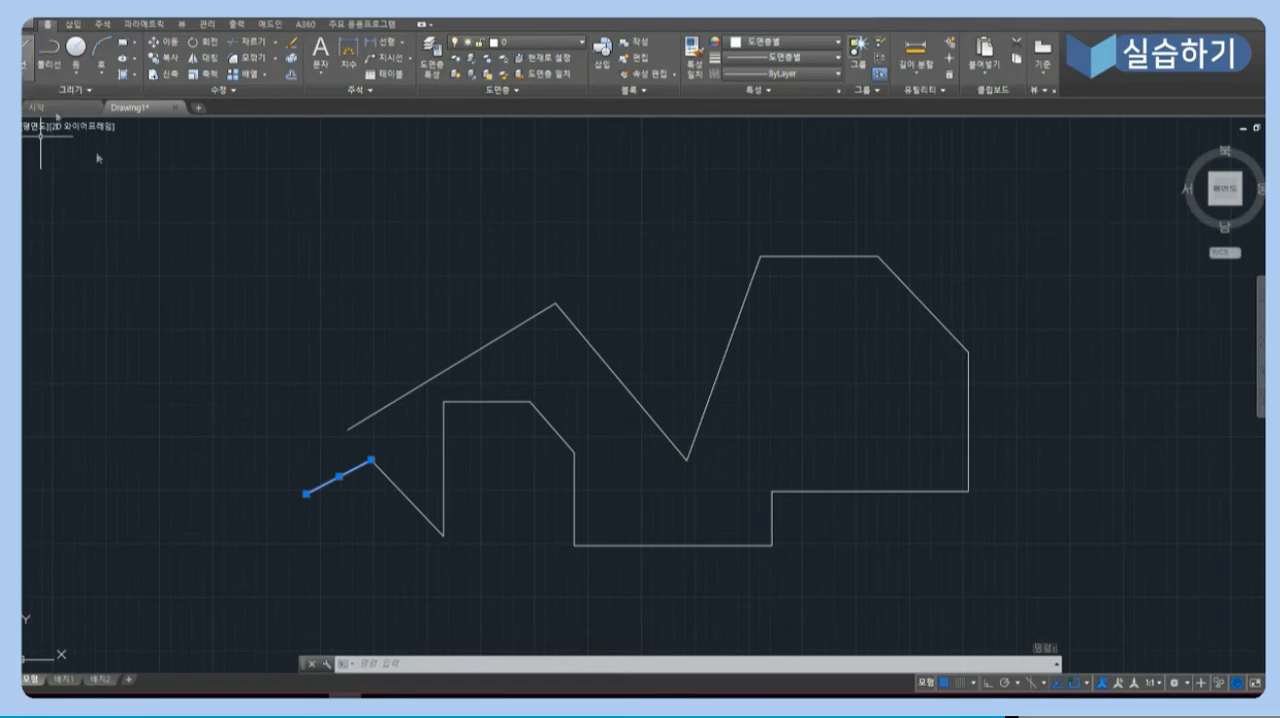
# - Draw an irregular five-sided outline with lines to the left of the zigzag, finishing it with the Close option
pyautogui.click(28, 58)
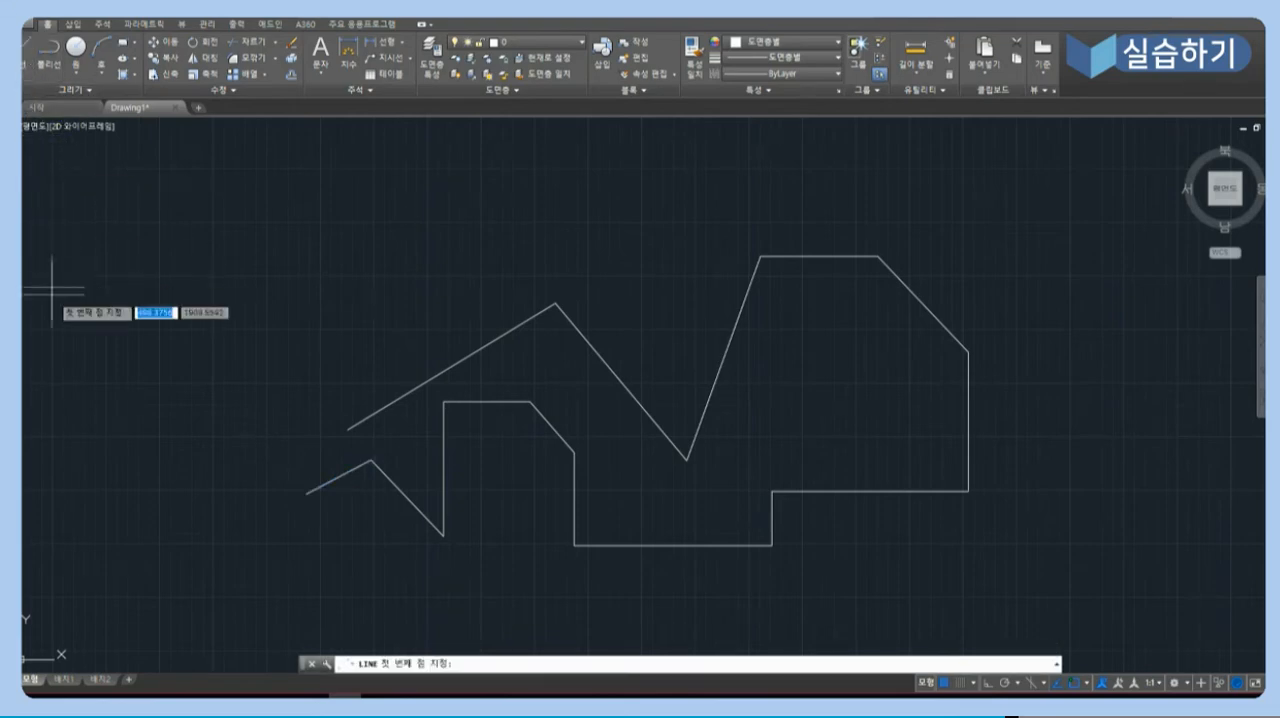
pyautogui.click(96, 339)
pyautogui.click(175, 249)
pyautogui.click(219, 279)
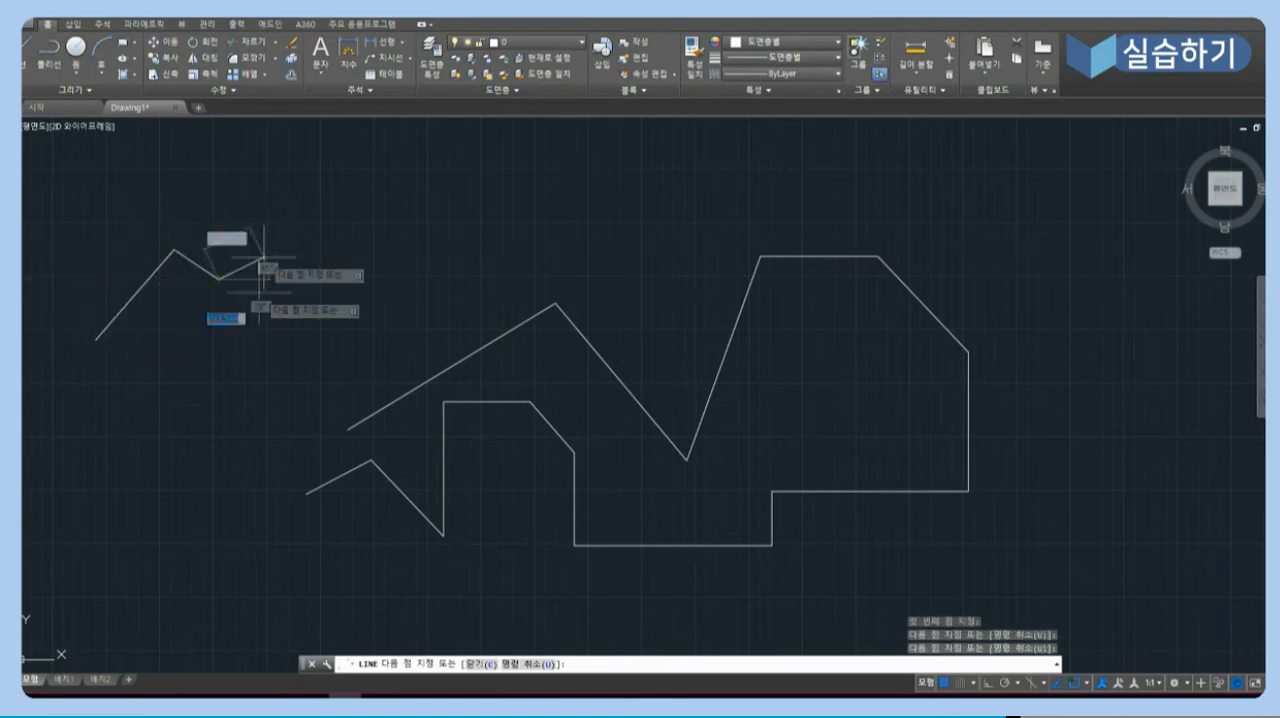
pyautogui.click(235, 366)
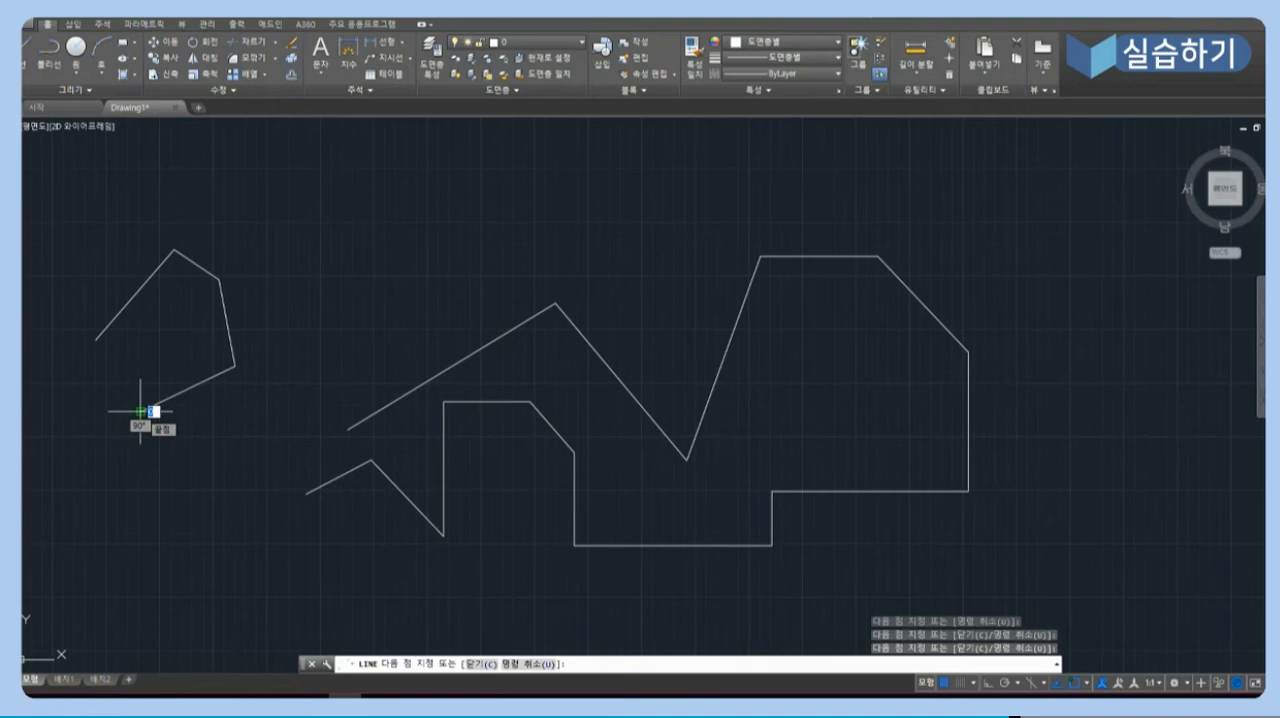
pyautogui.click(140, 411)
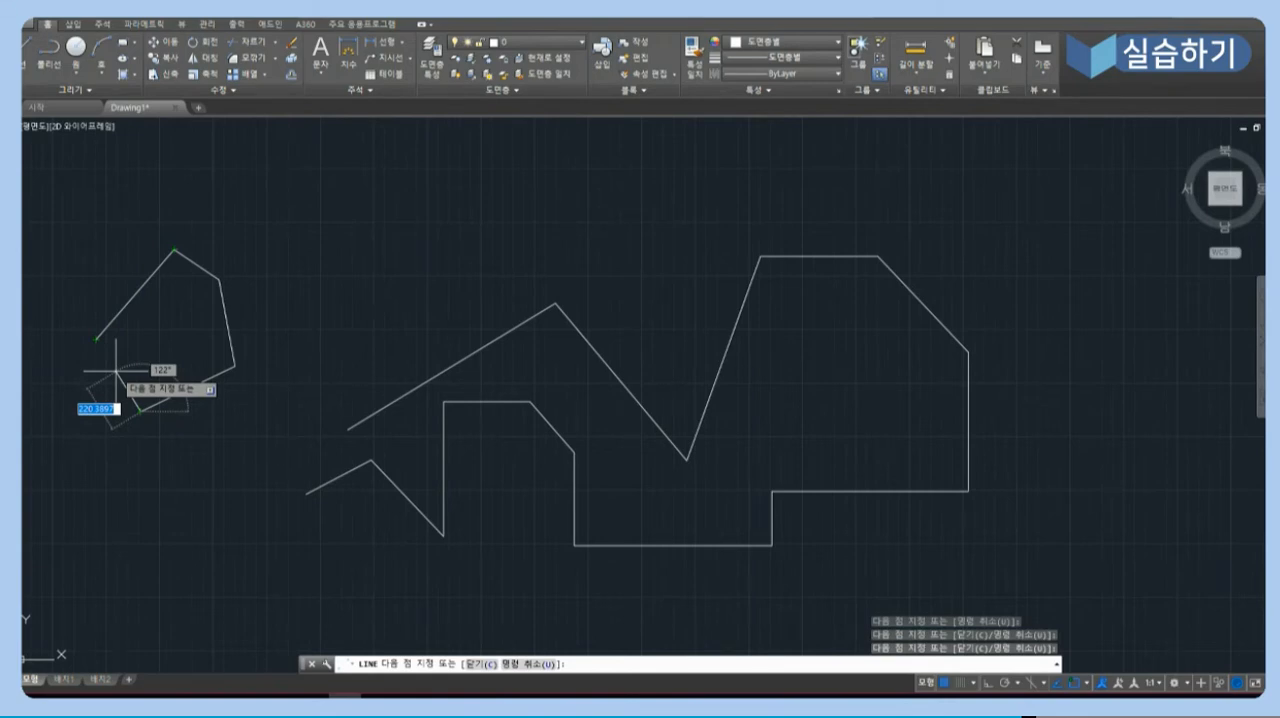
pyautogui.write('c')
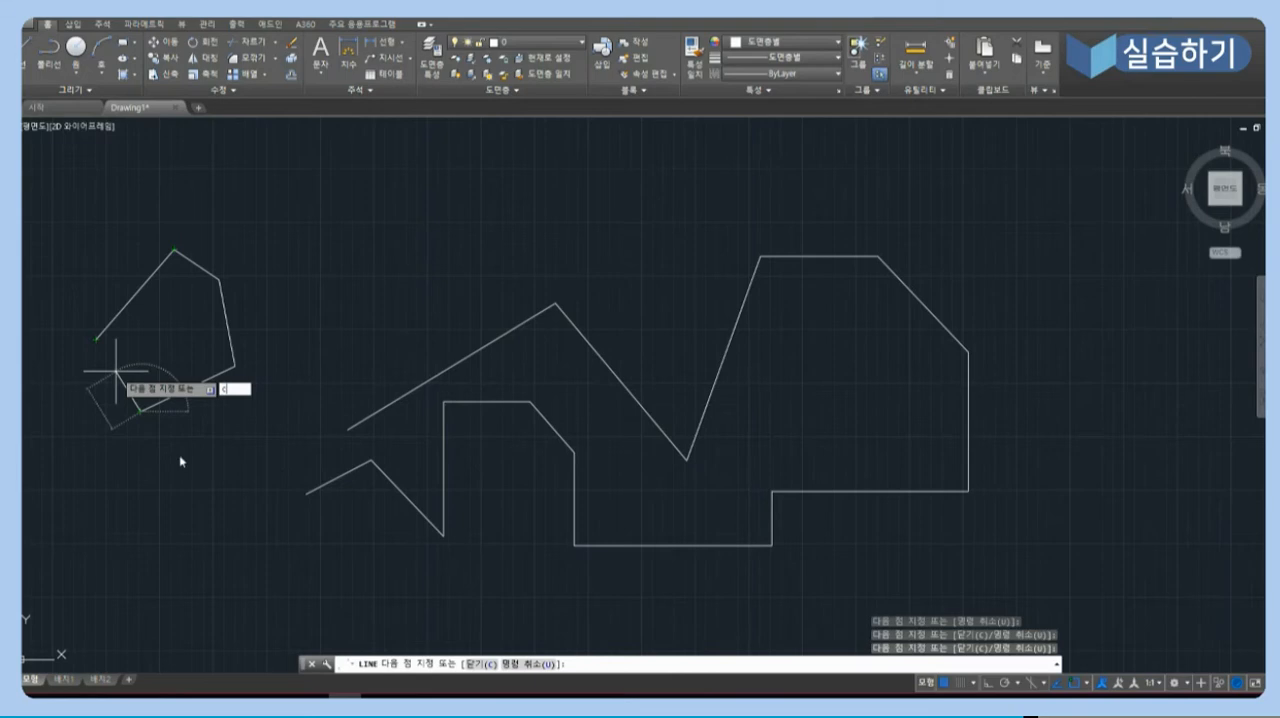
pyautogui.press('Return')
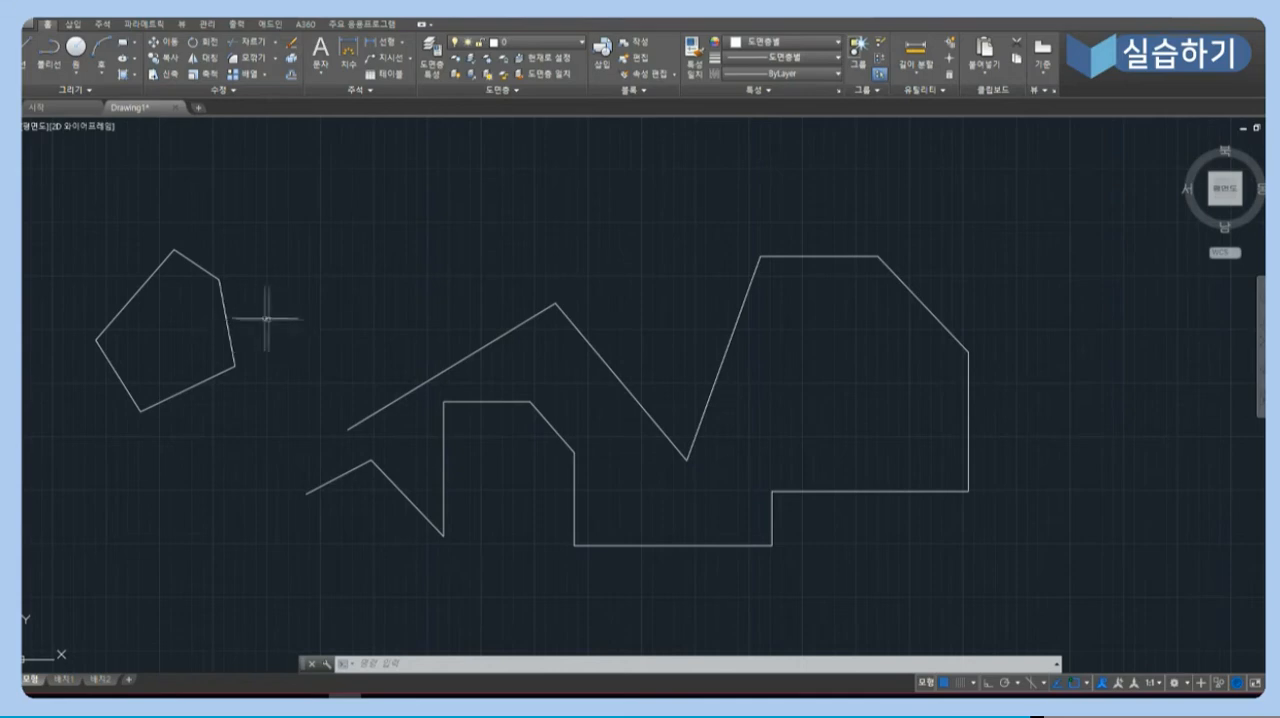
# - Select the five-sided outline's sides one by one to check whether they are separate objects, and clear the selection
pyautogui.click(228, 318)
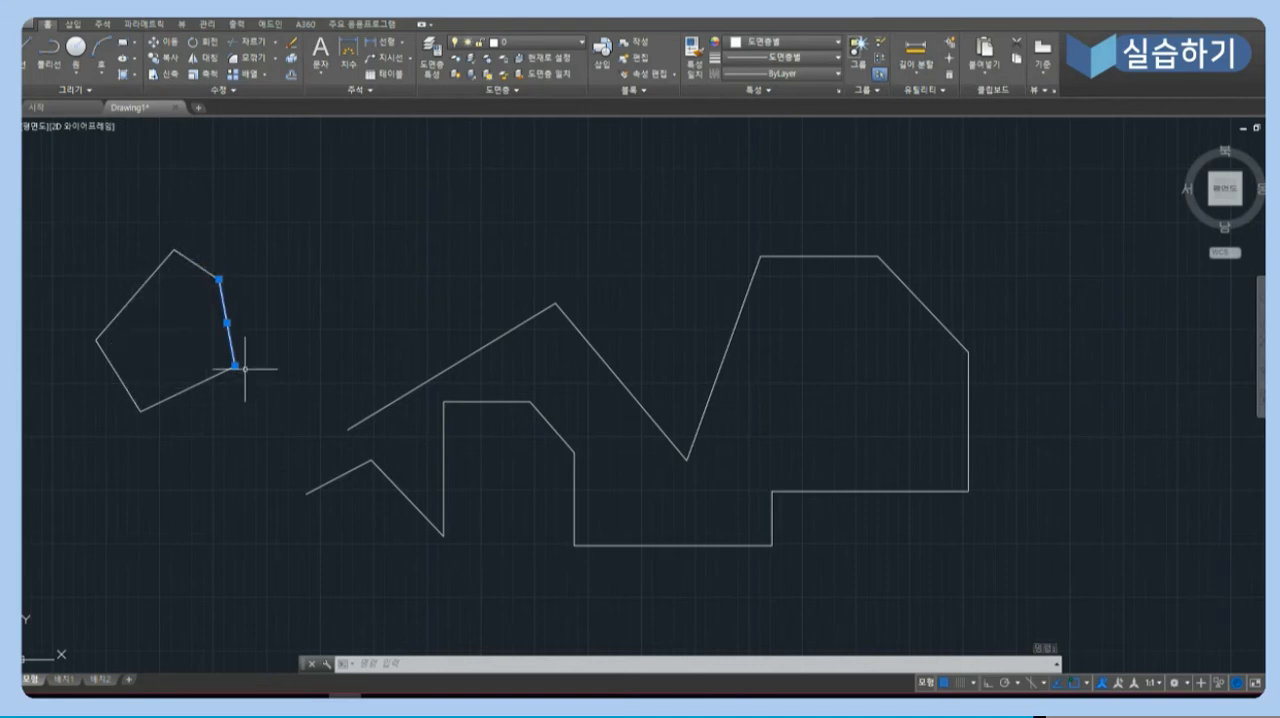
pyautogui.click(193, 256)
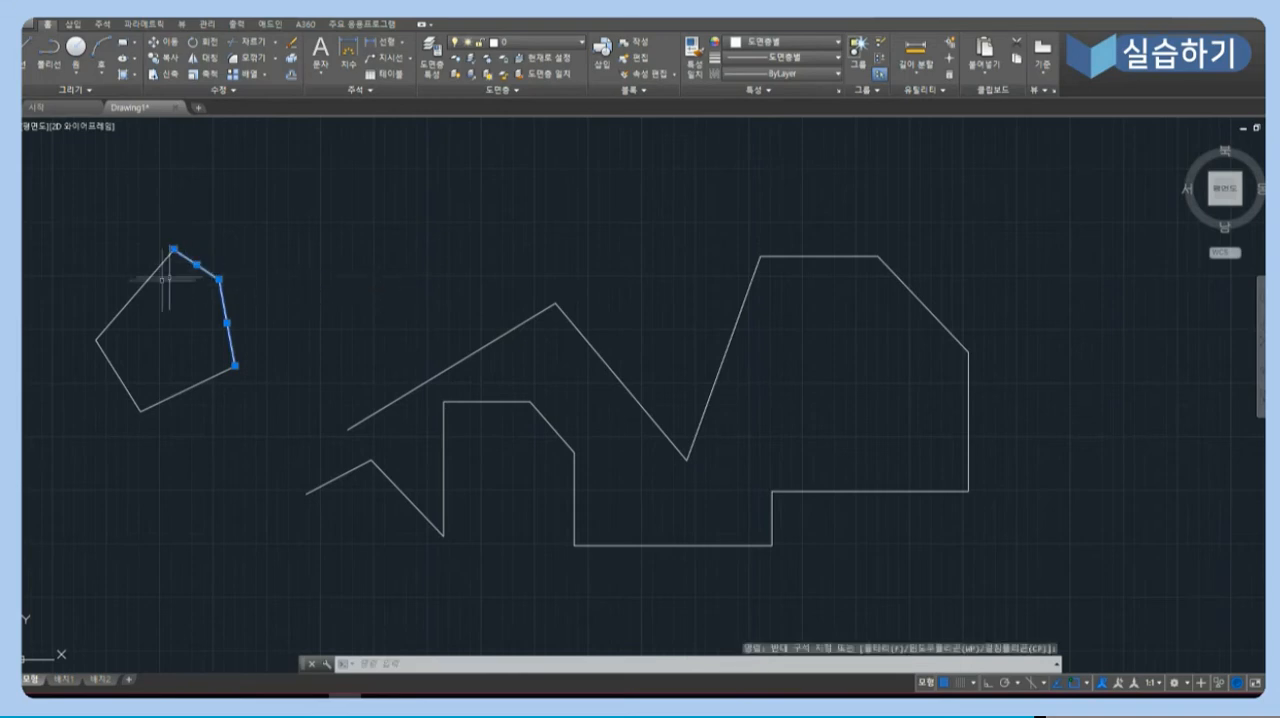
pyautogui.click(129, 301)
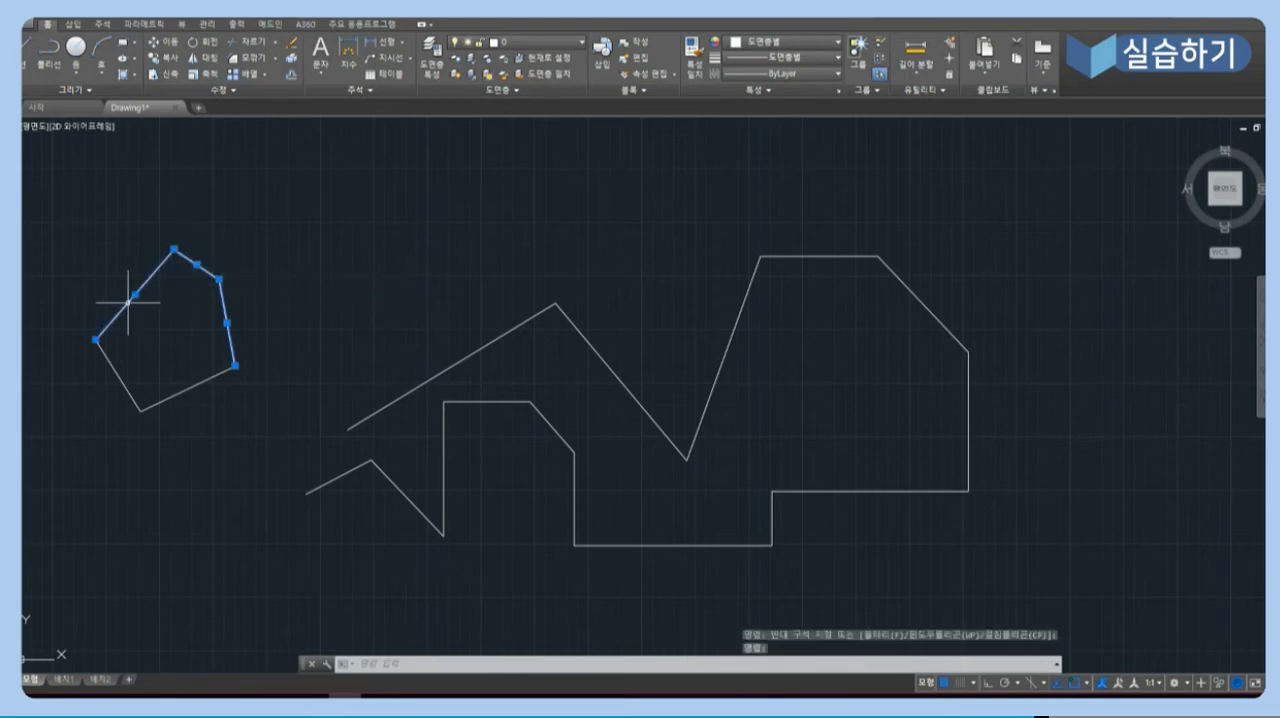
pyautogui.click(113, 368)
pyautogui.press('Escape')
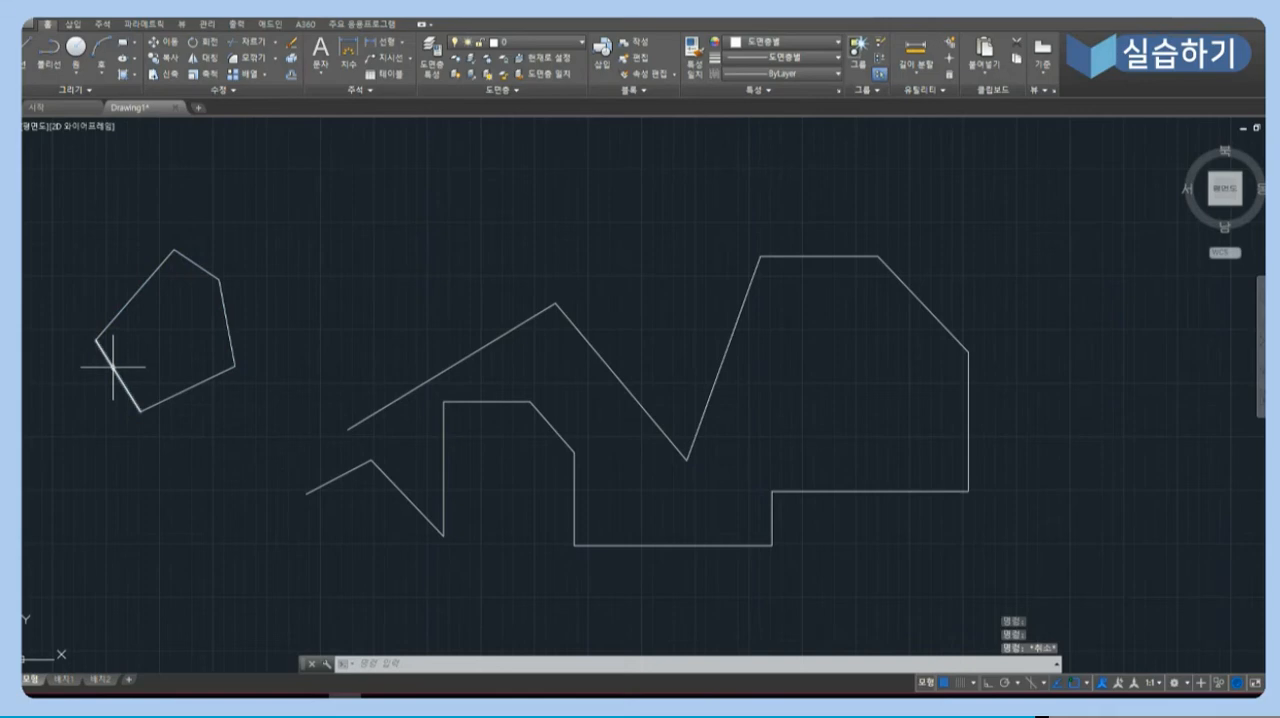
pyautogui.click(242, 328)
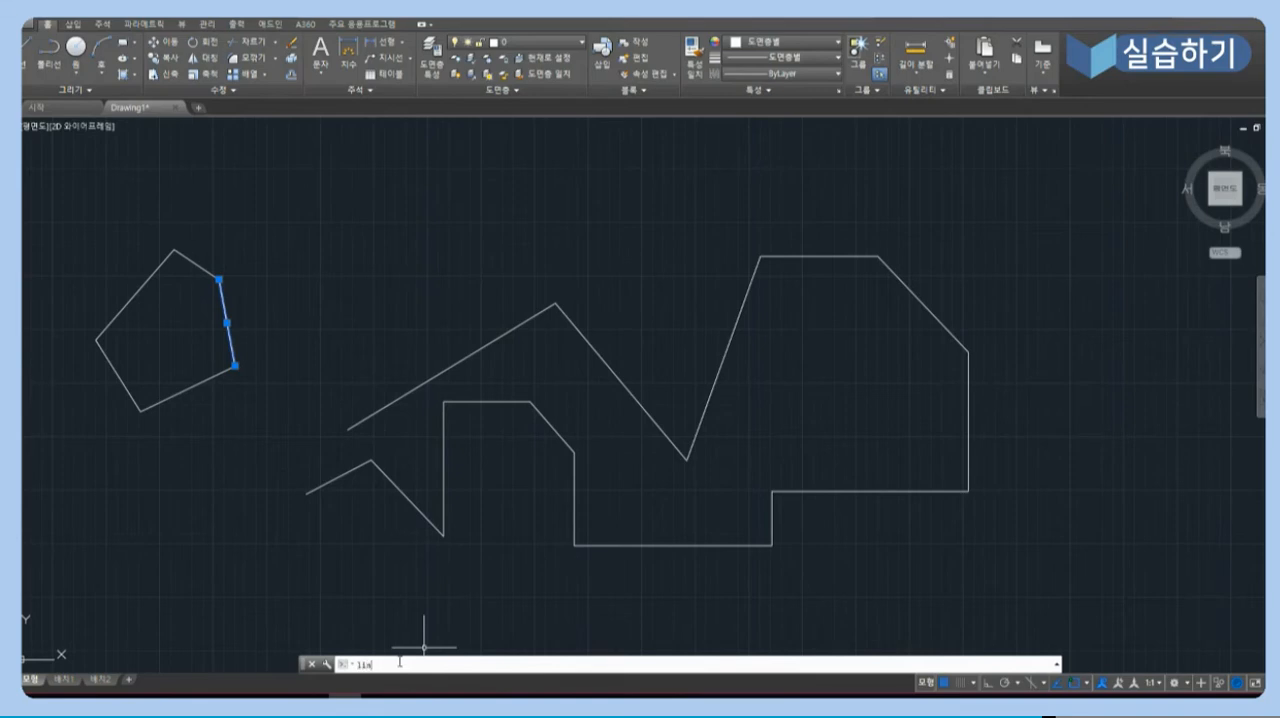
pyautogui.write('LINE')
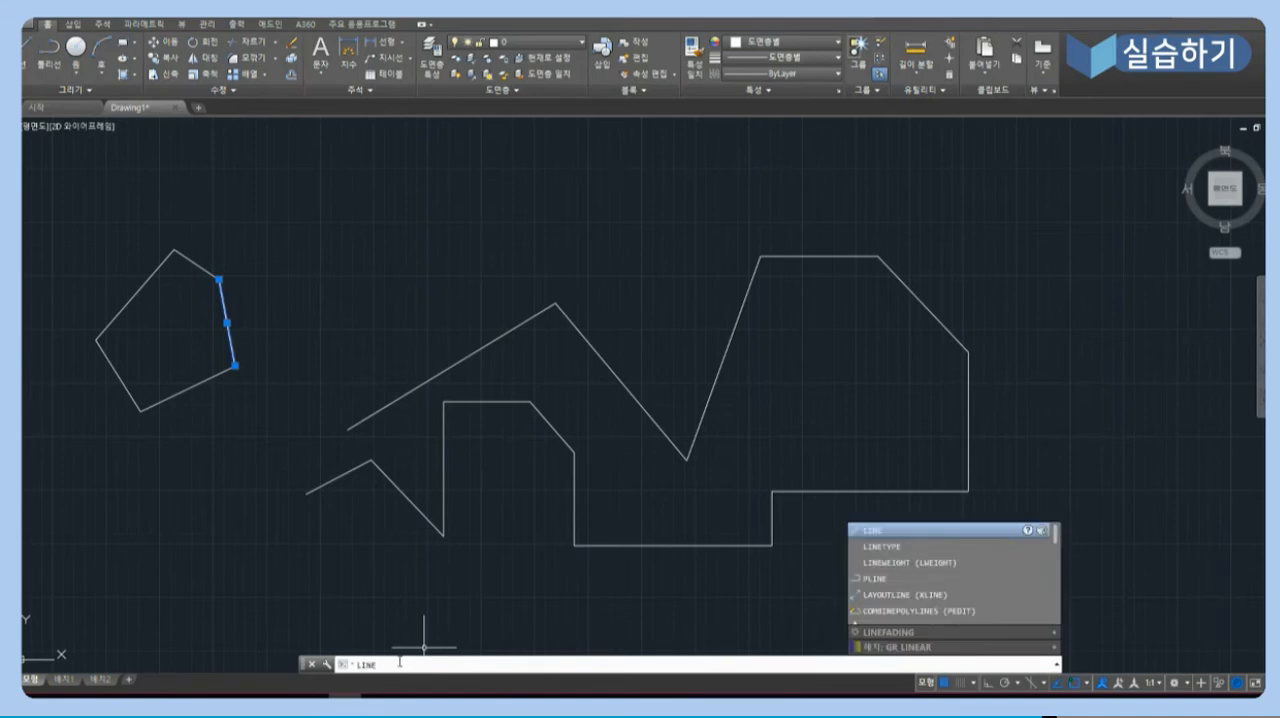
pyautogui.press('Return')
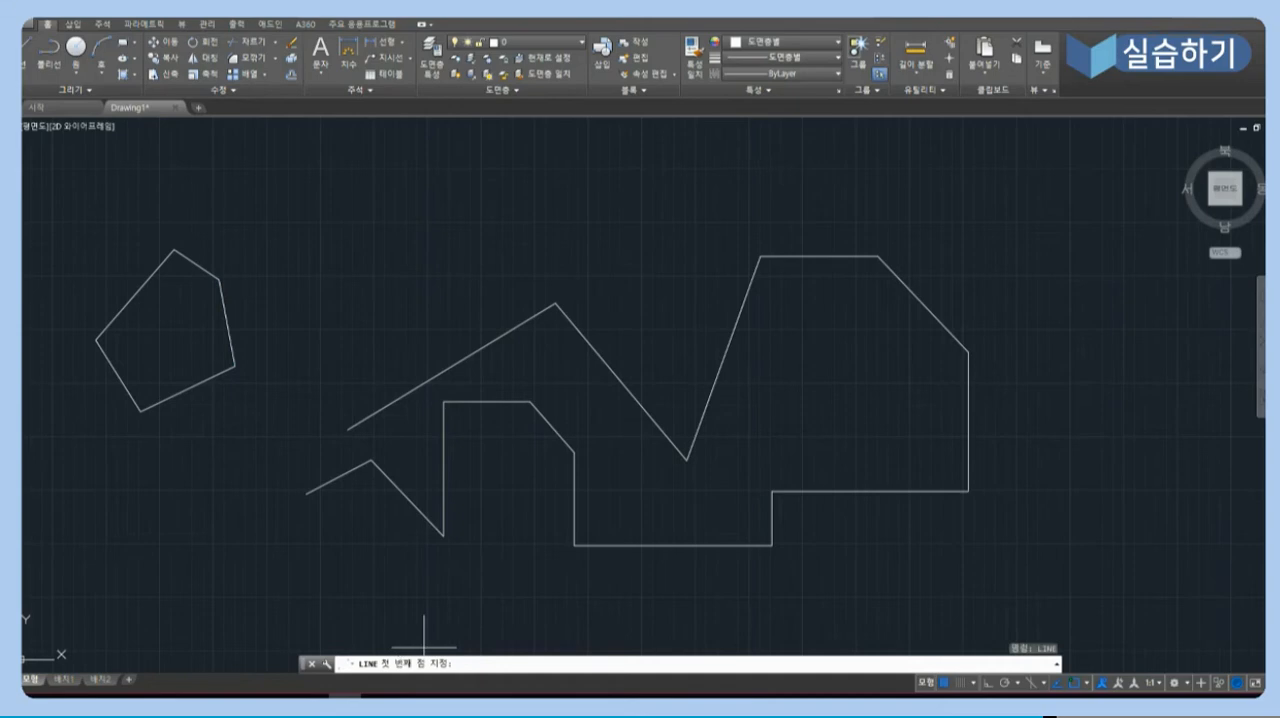
pyautogui.write('0,0')
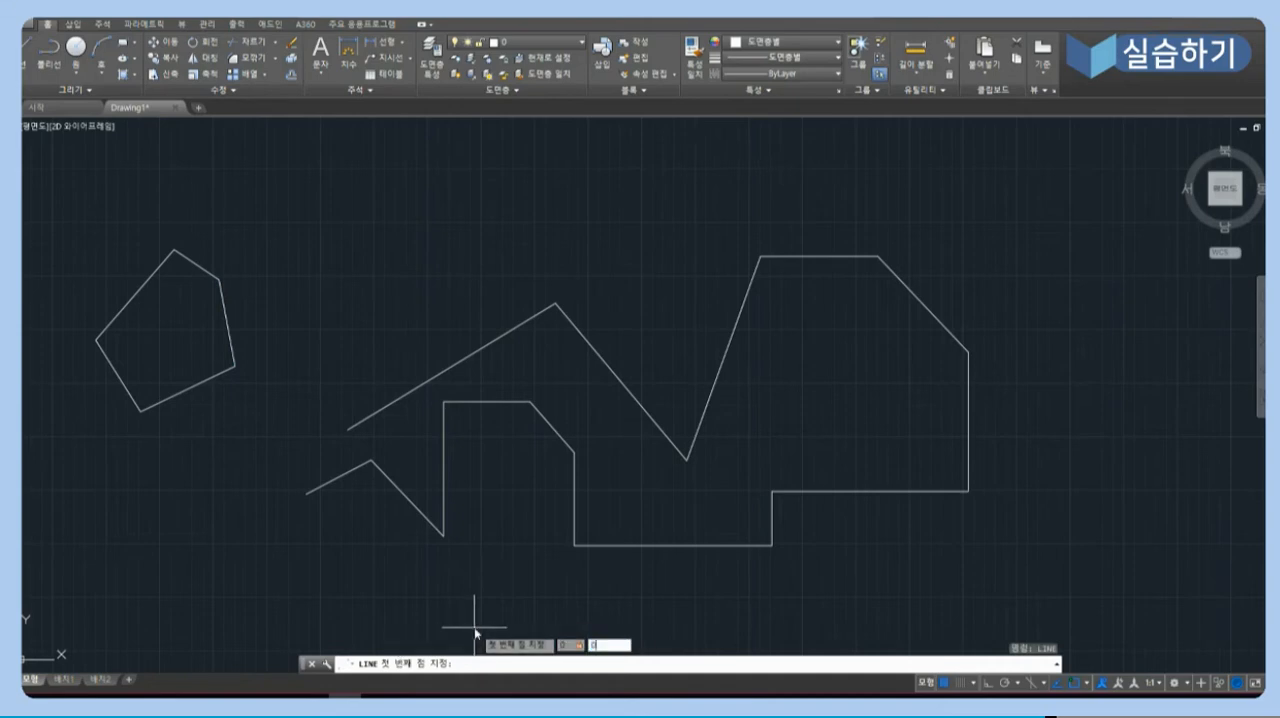
pyautogui.press('Return')
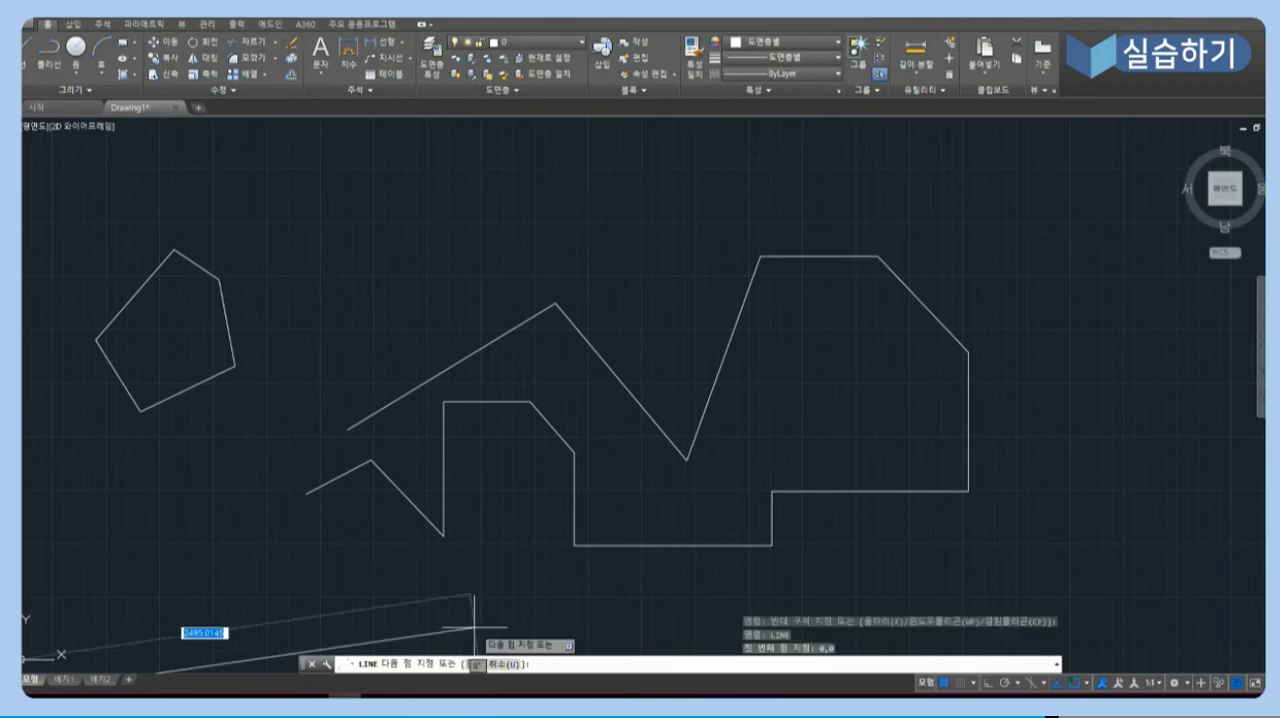
pyautogui.write('100')
pyautogui.press('Tab')
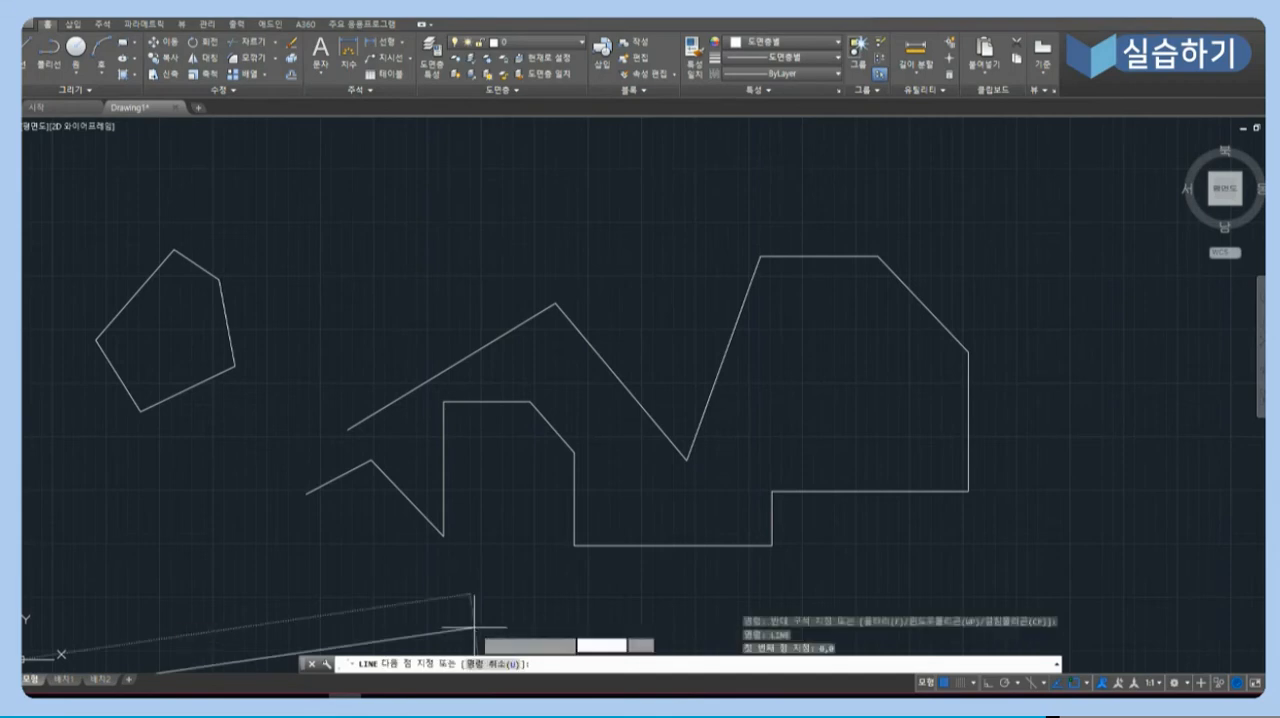
pyautogui.write('100')
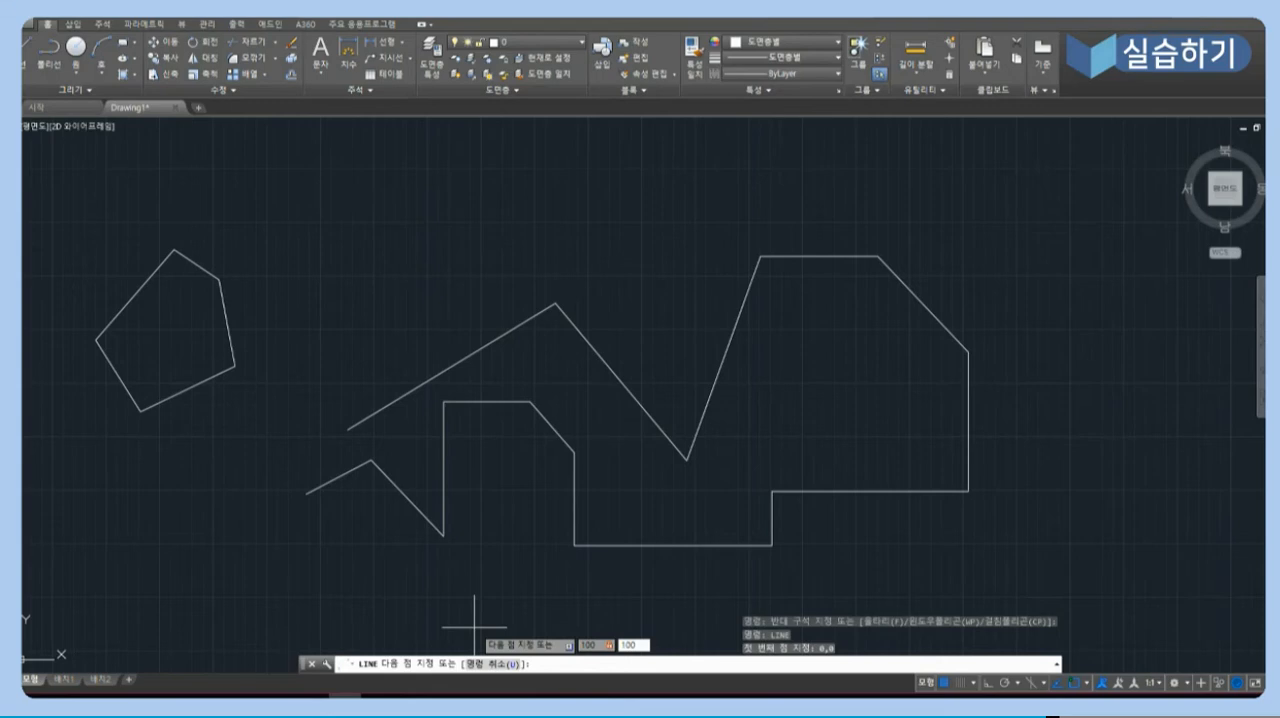
pyautogui.press('Return')
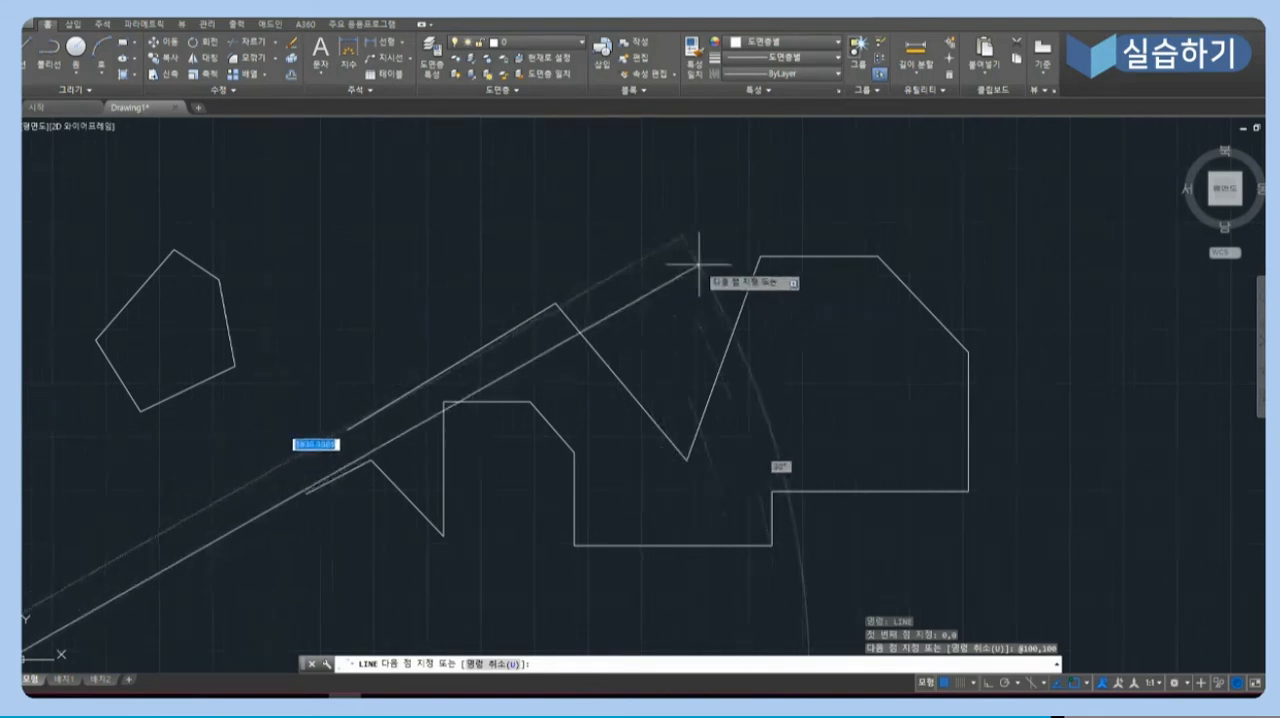
pyautogui.click(607, 252)
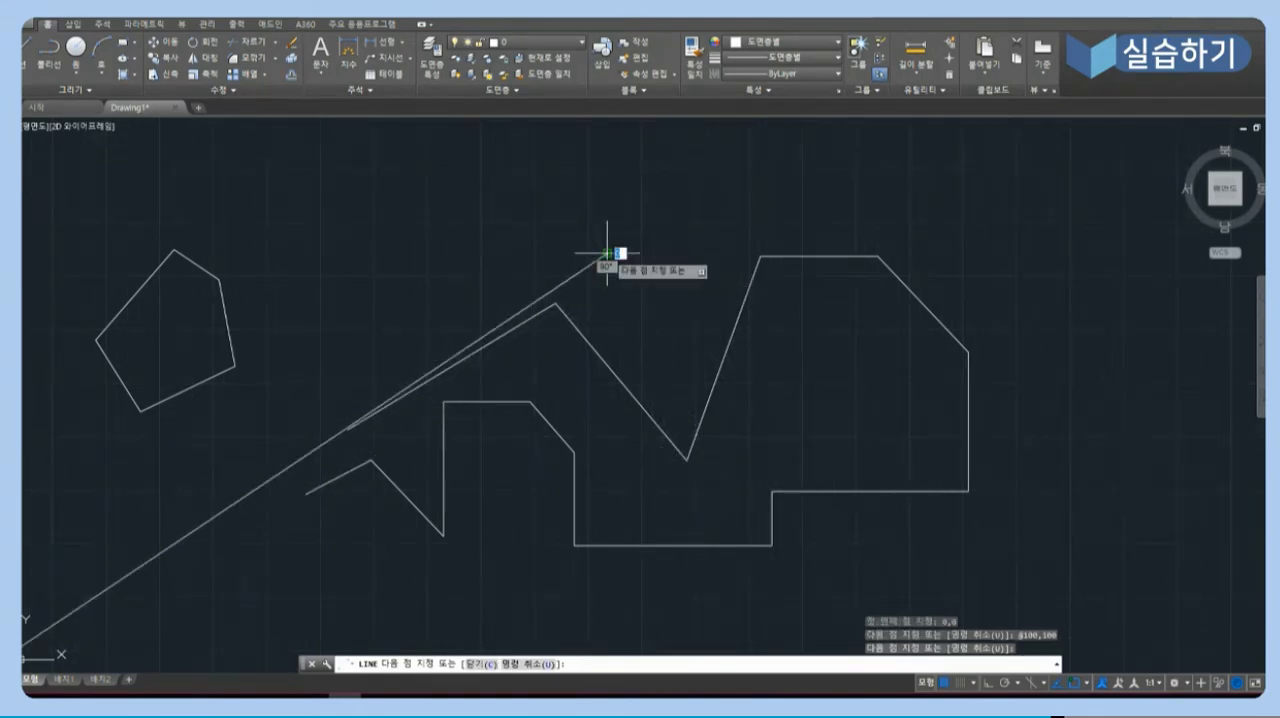
pyautogui.press('Return')
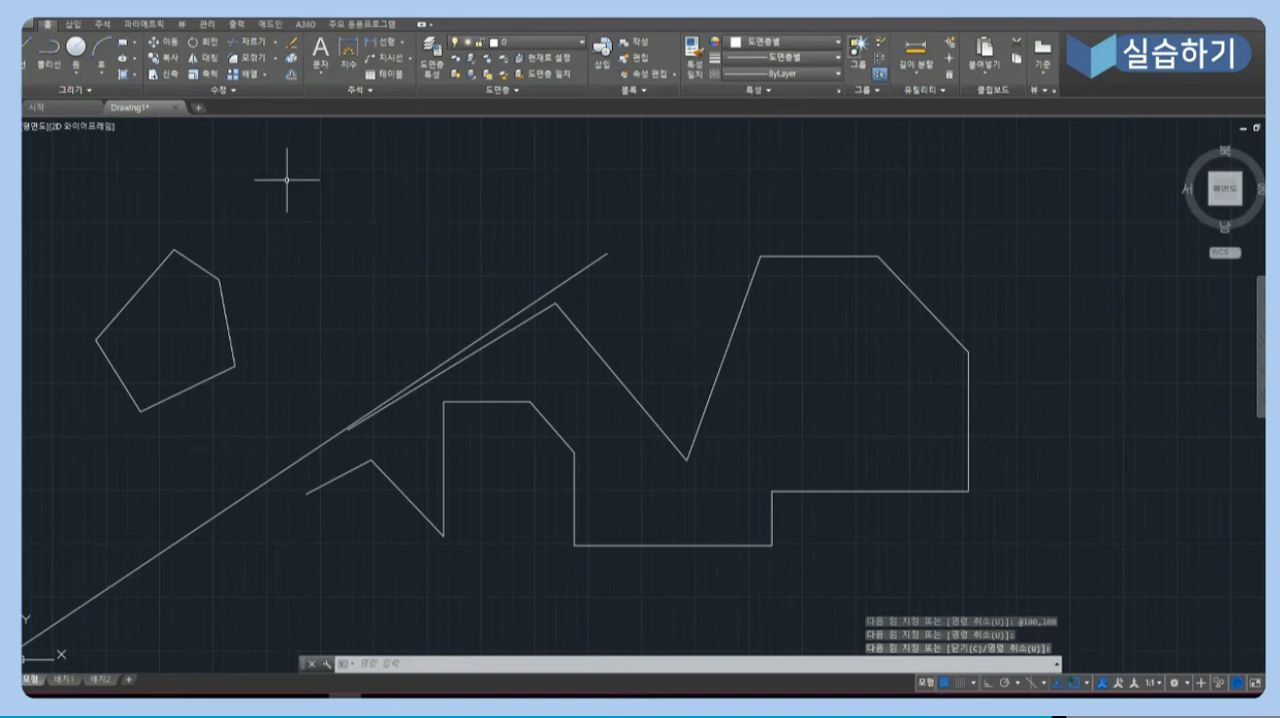
# - Add the Dynamic Input toggle to the status bar while a new Line command is running
pyautogui.press('Return')
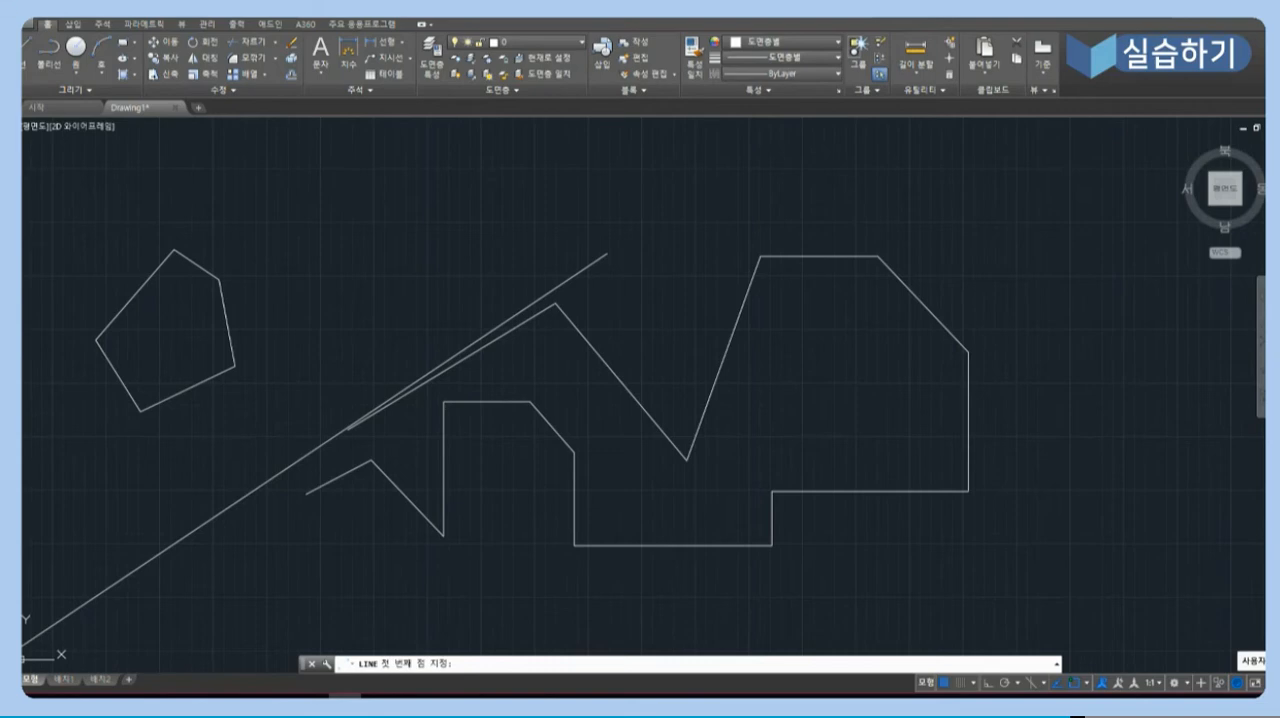
pyautogui.click(1254, 682)
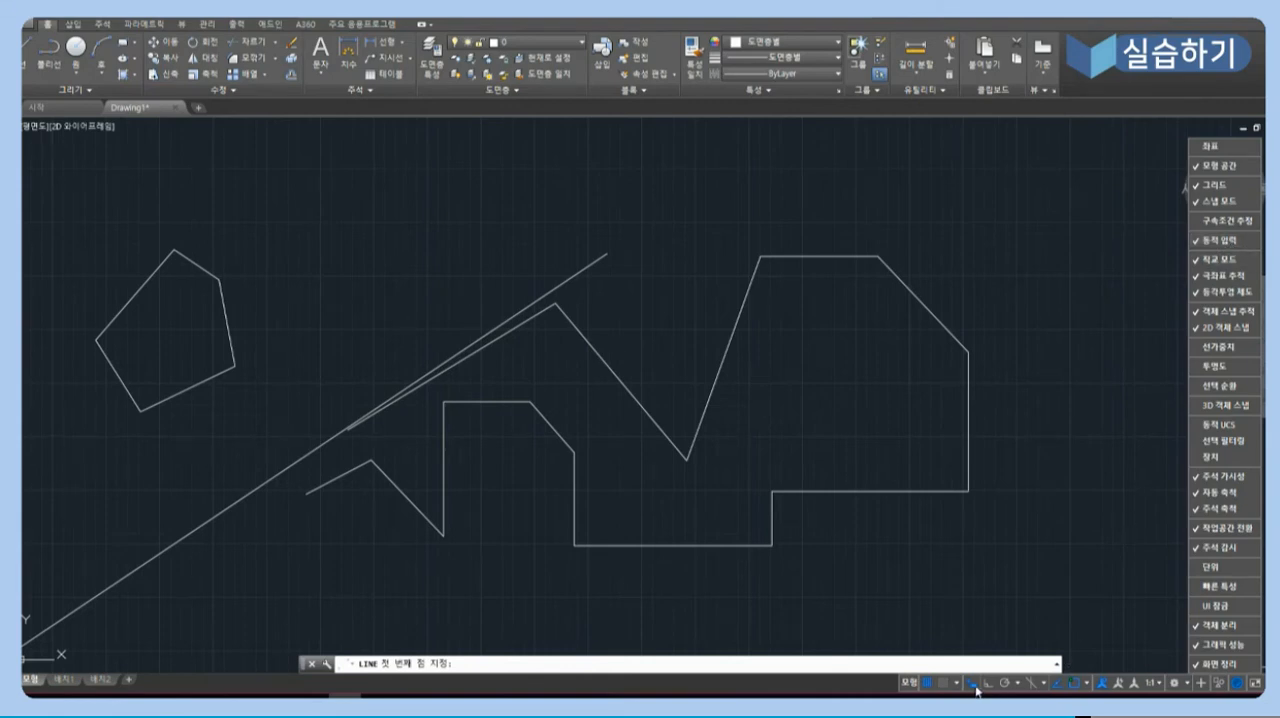
pyautogui.click(1064, 594)
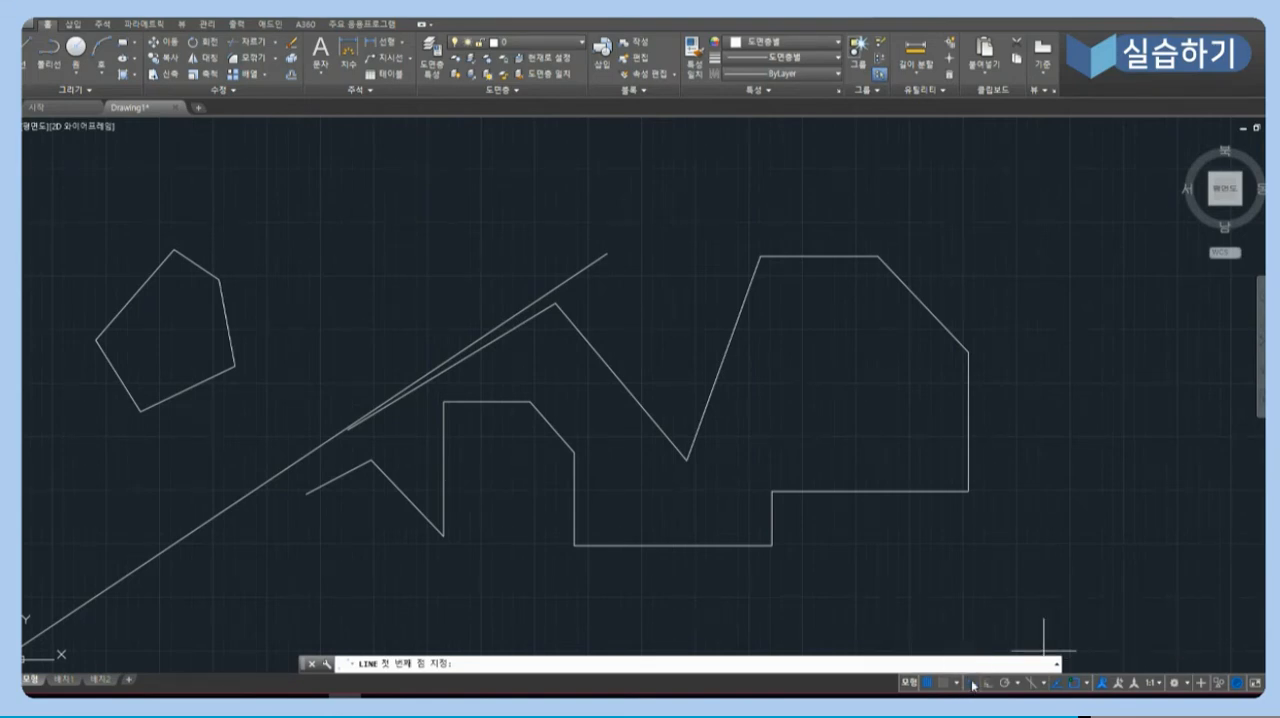
# - With Dynamic Input on, draw an open outline of four freehand line segments to the right of the large stepped shape
pyautogui.click(1021, 441)
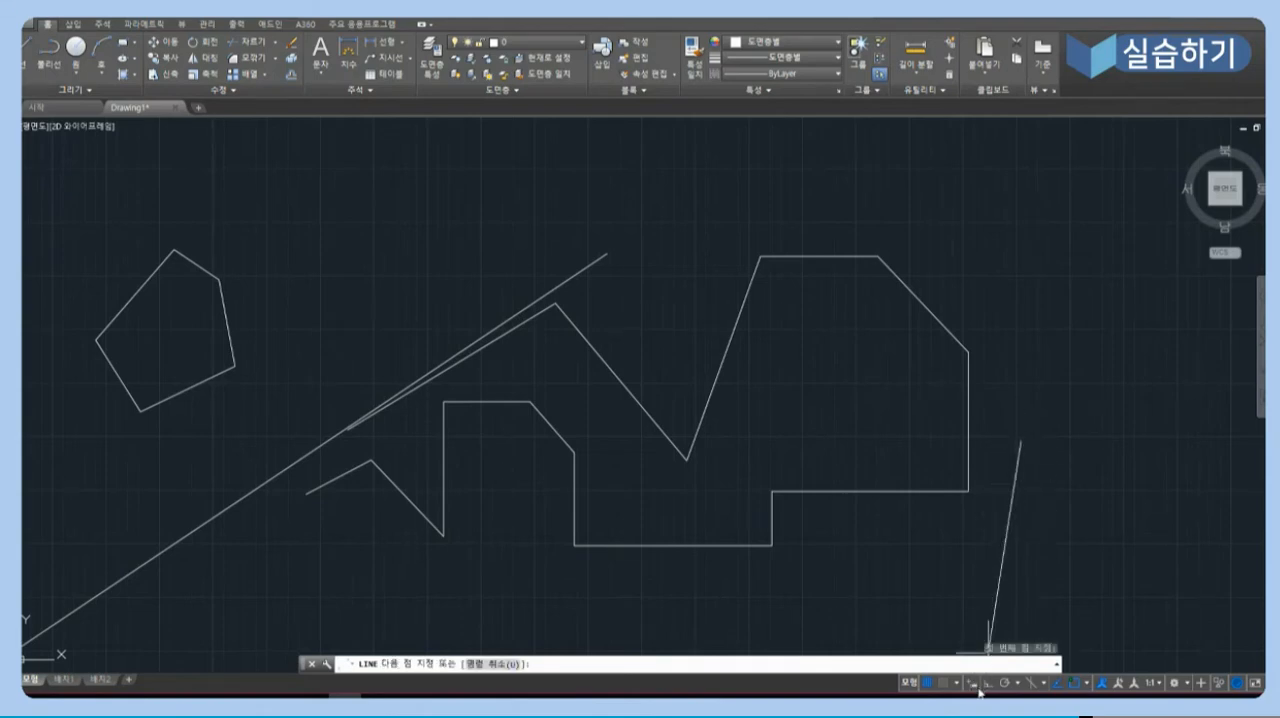
pyautogui.click(1060, 499)
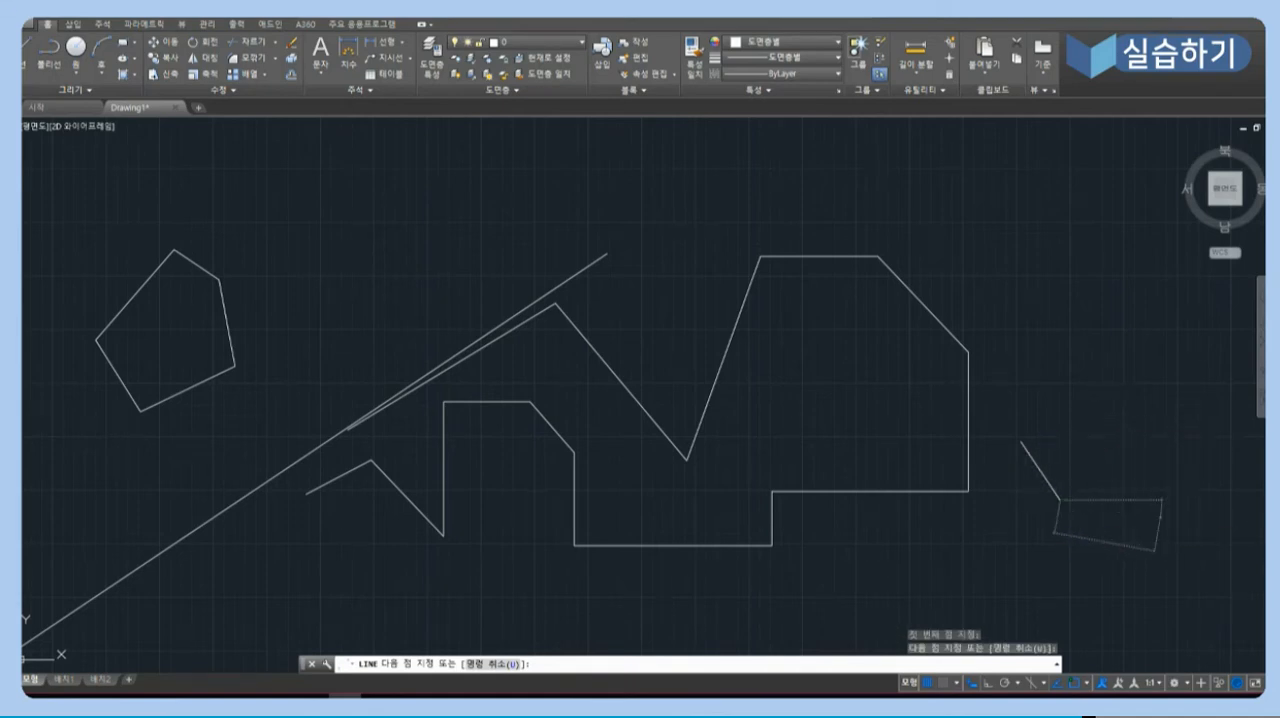
pyautogui.click(1158, 518)
pyautogui.click(1130, 370)
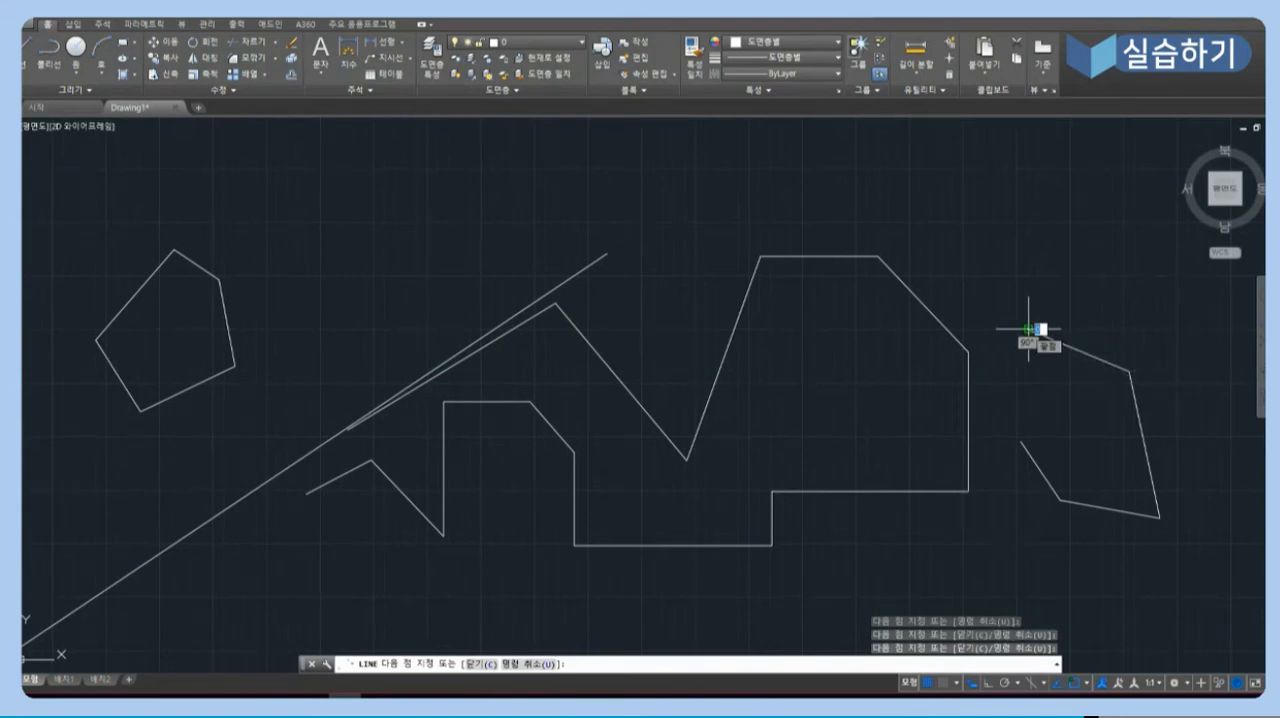
pyautogui.click(1029, 328)
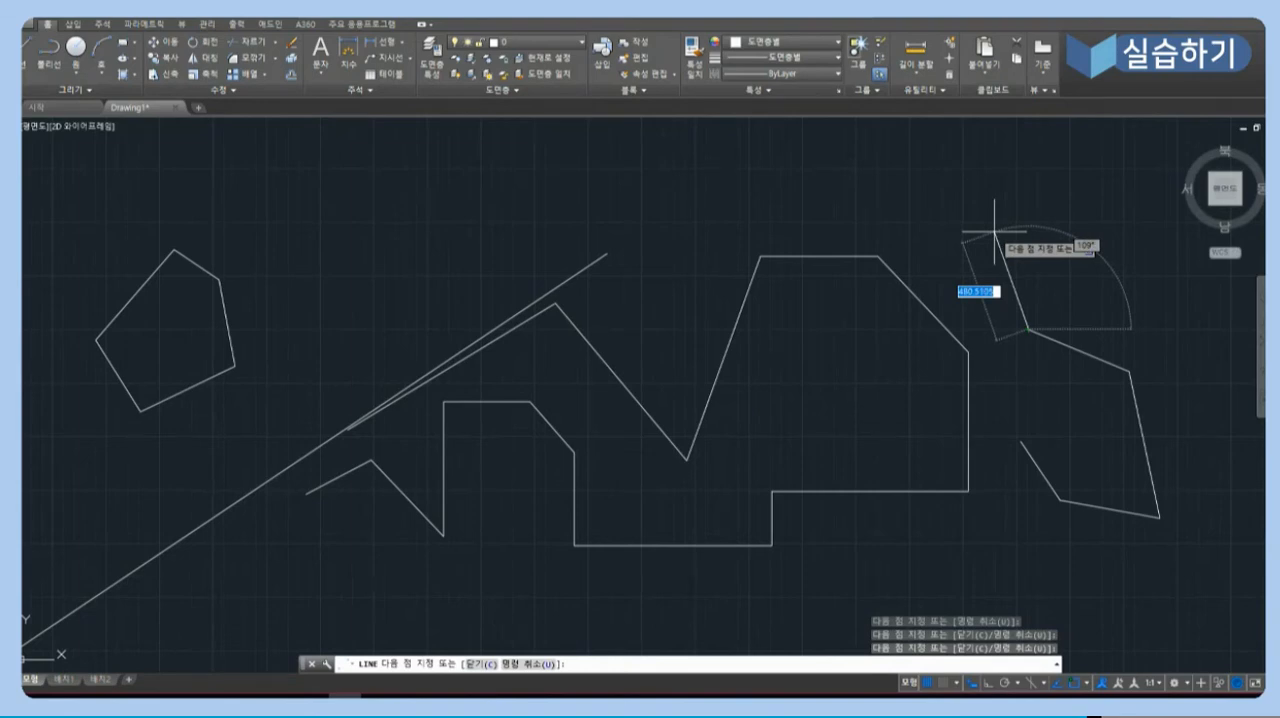
pyautogui.press('Return')
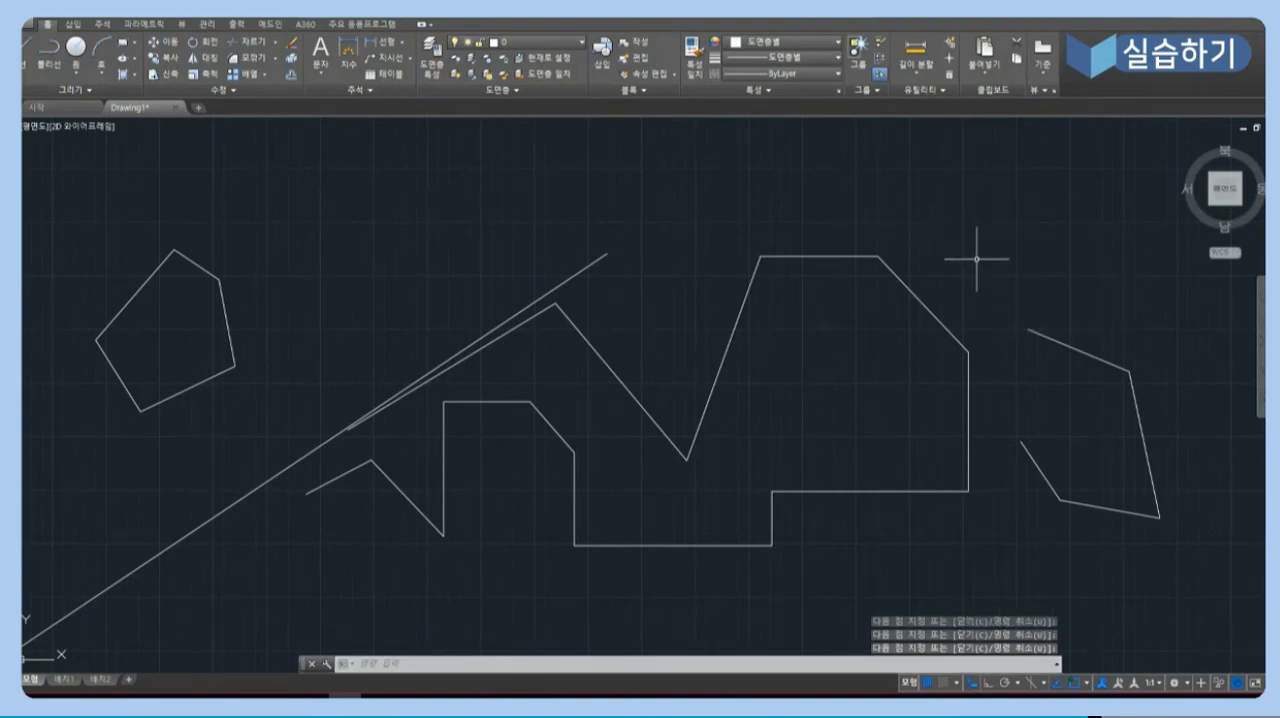
# - Select the large shape's upper horizontal line, check its shortcut options, and add the lines touched by a crossing window over the upper-right corner
pyautogui.click(849, 250)
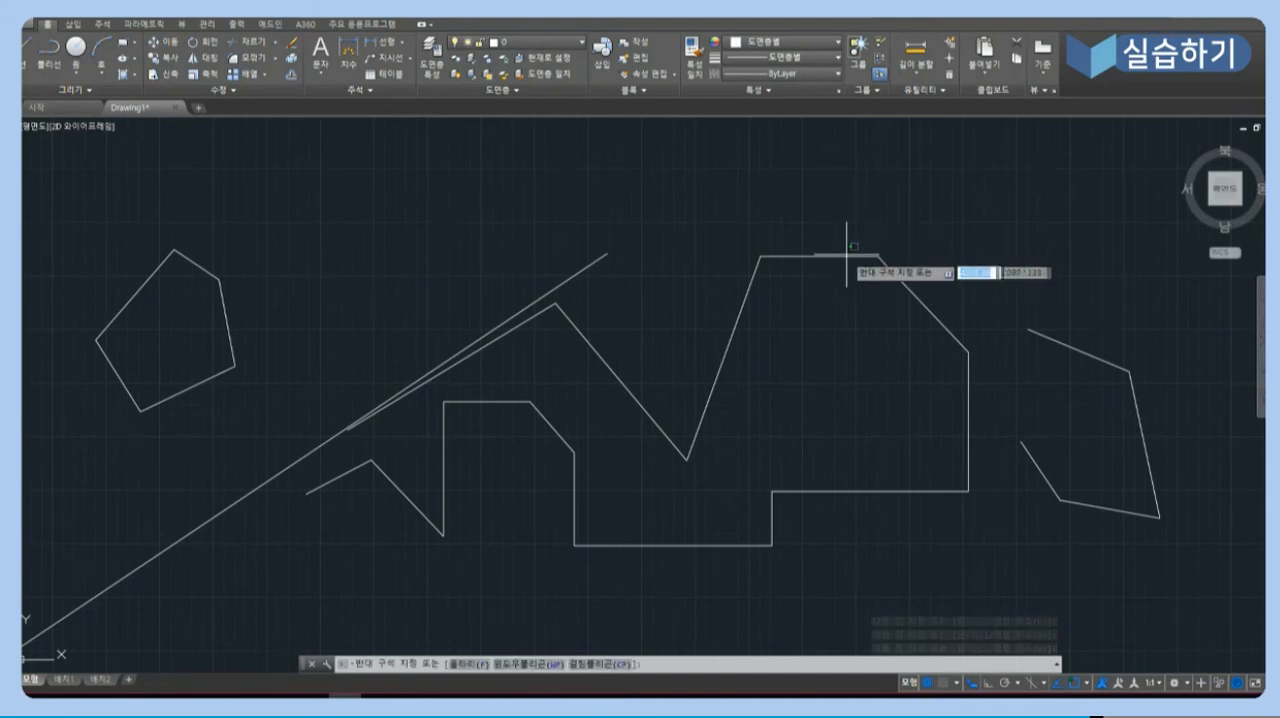
pyautogui.click(833, 260)
pyautogui.rightClick(834, 257)
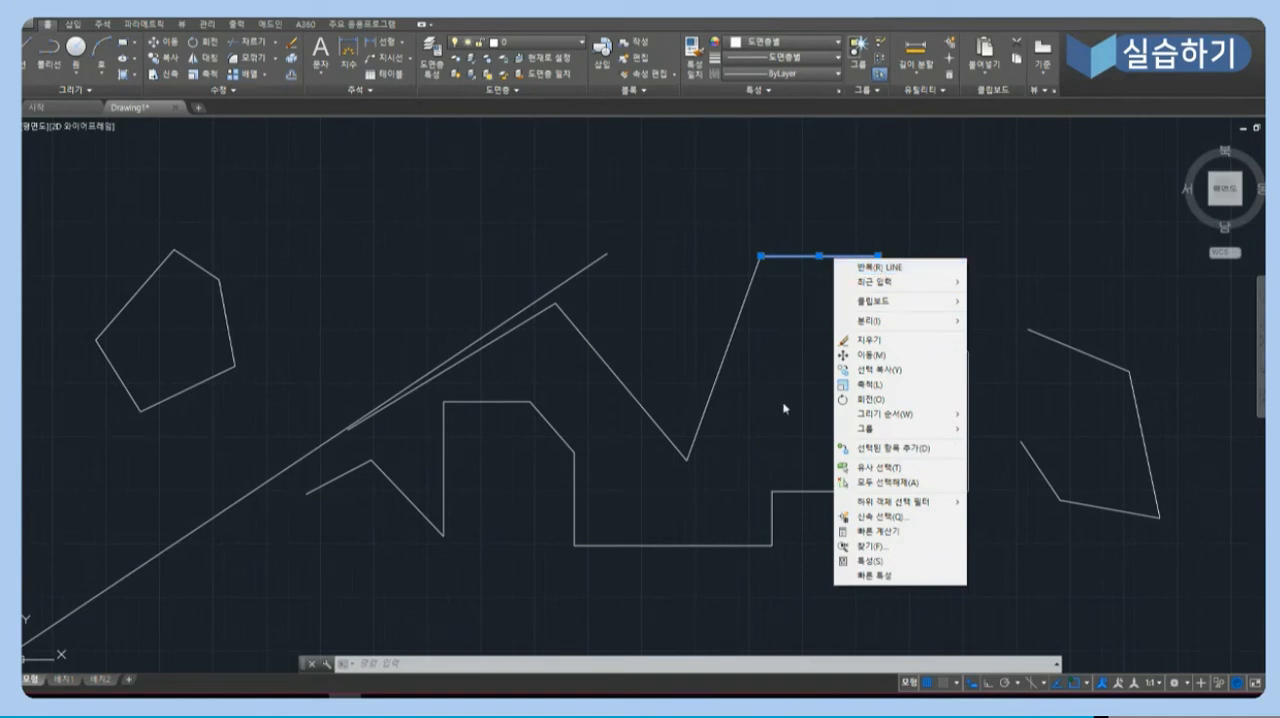
pyautogui.click(1041, 244)
pyautogui.click(1041, 244)
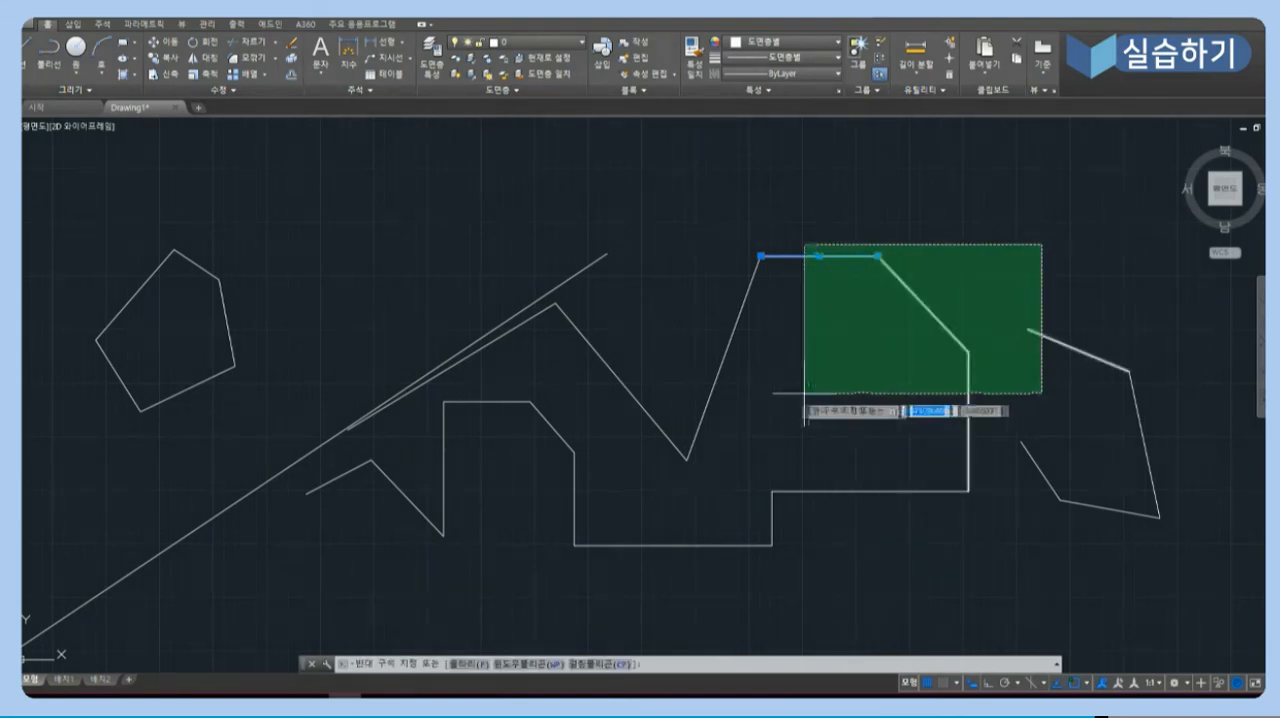
pyautogui.click(885, 363)
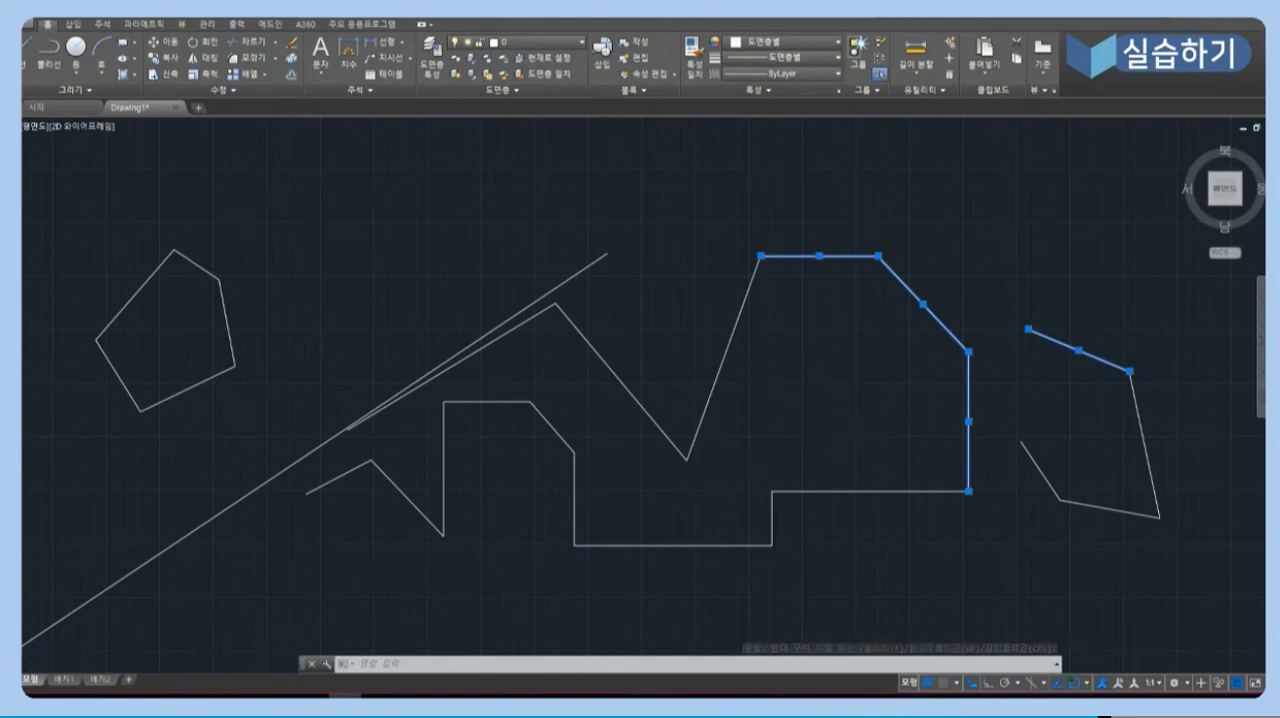
# - Zoom and pan around the drawing to examine the line shapes and the origin, clearing the selection
pyautogui.scroll(-3, 838, 433)
pyautogui.scroll(5, 838, 433)
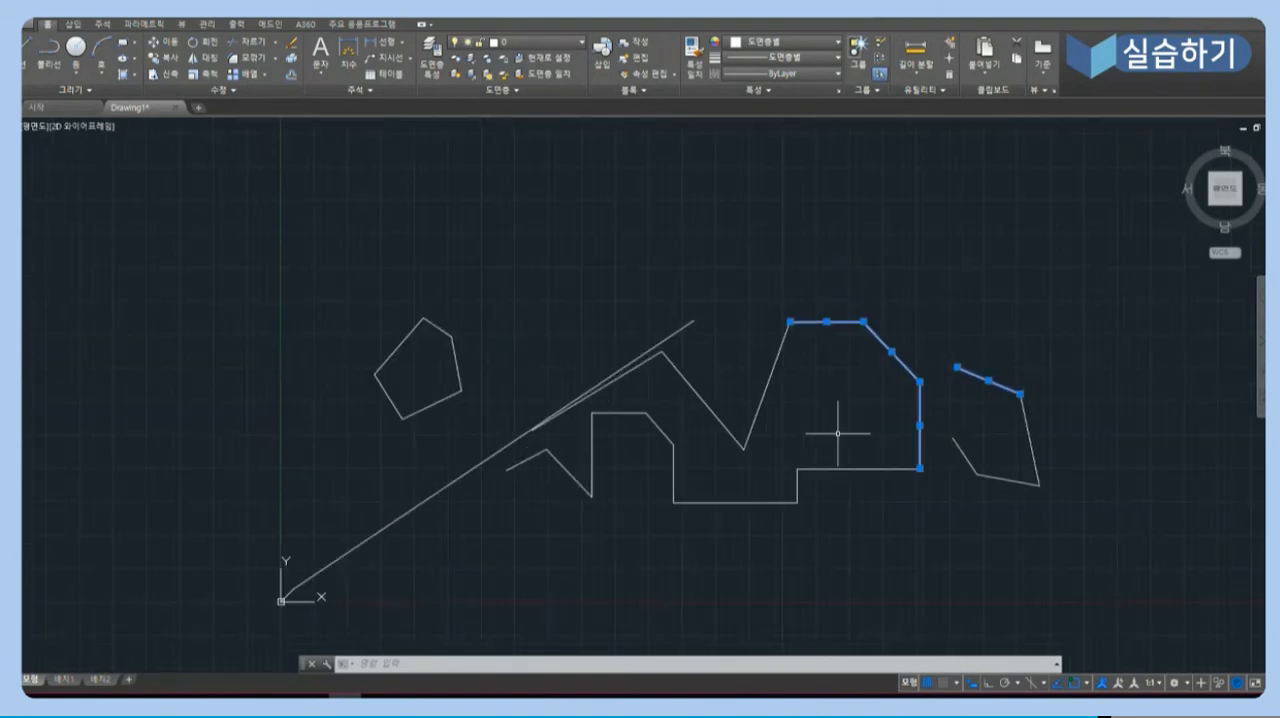
pyautogui.scroll(-5, 838, 433)
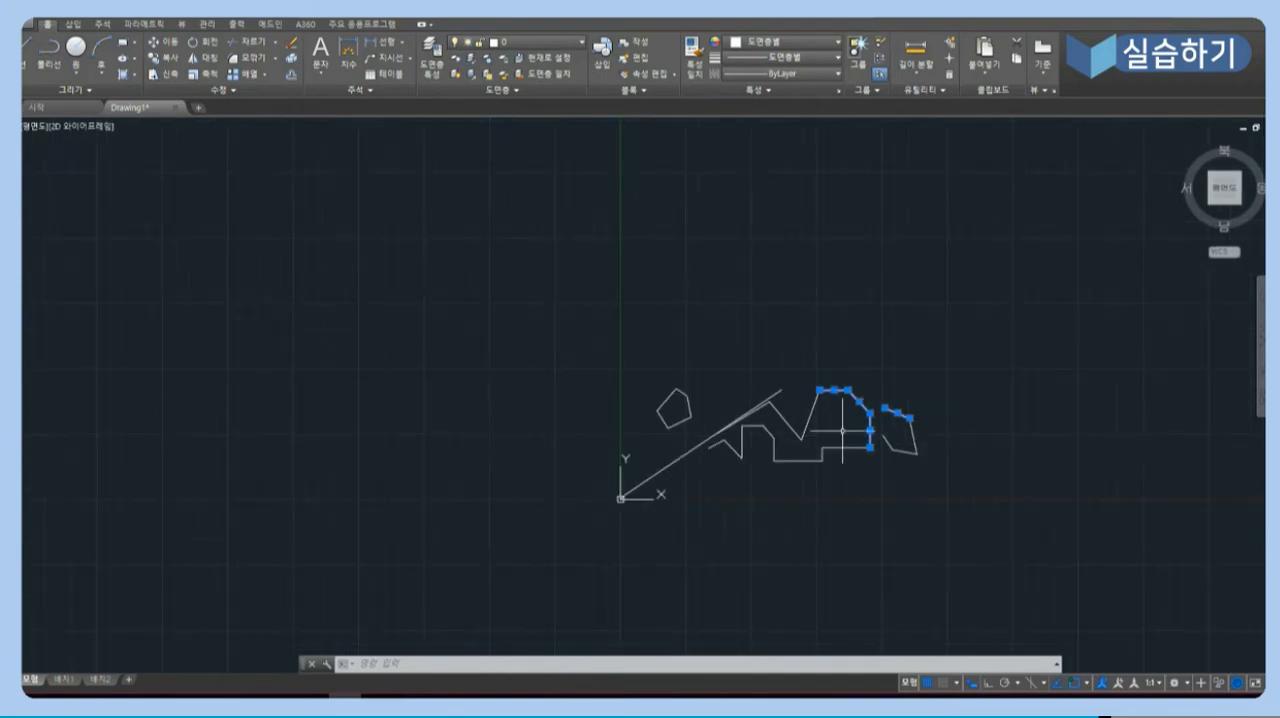
pyautogui.scroll(3, 842, 430)
pyautogui.scroll(-3, 846, 430)
pyautogui.press('Escape')
pyautogui.middleClick(862, 445)
pyautogui.middleClick(862, 445)
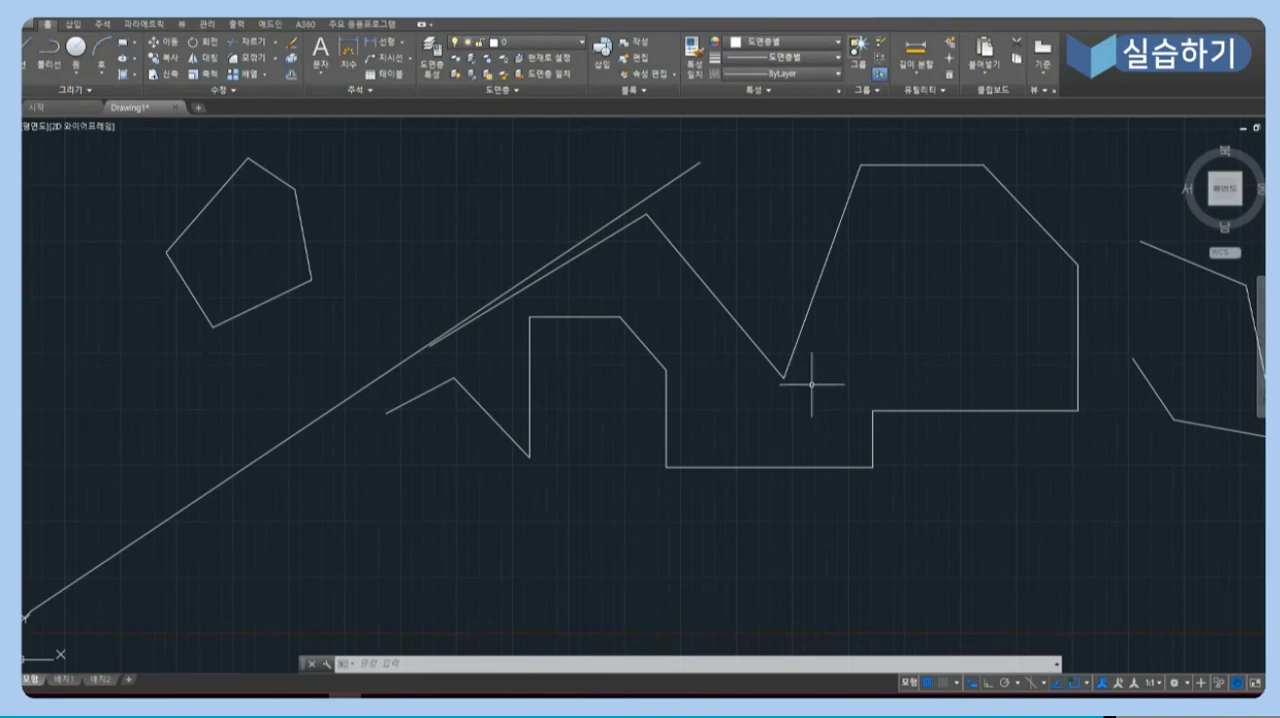
pyautogui.scroll(-2, 818, 395)
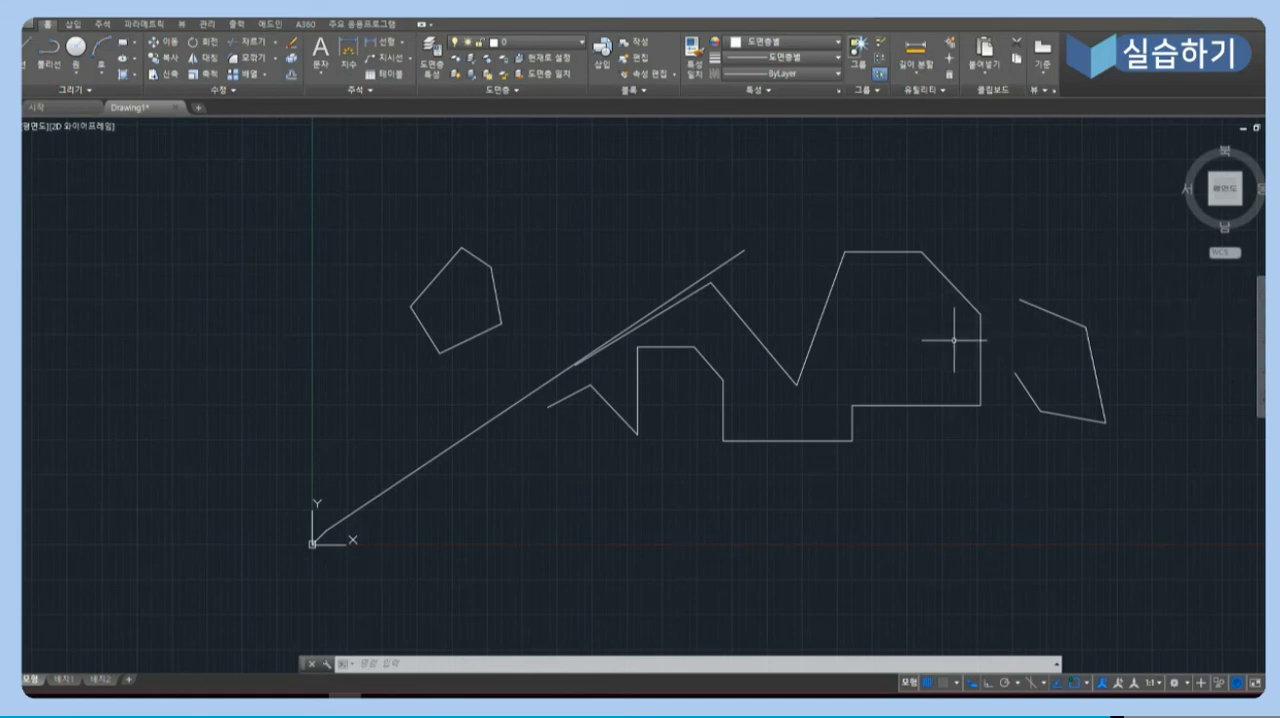
pyautogui.scroll(-2, 951, 341)
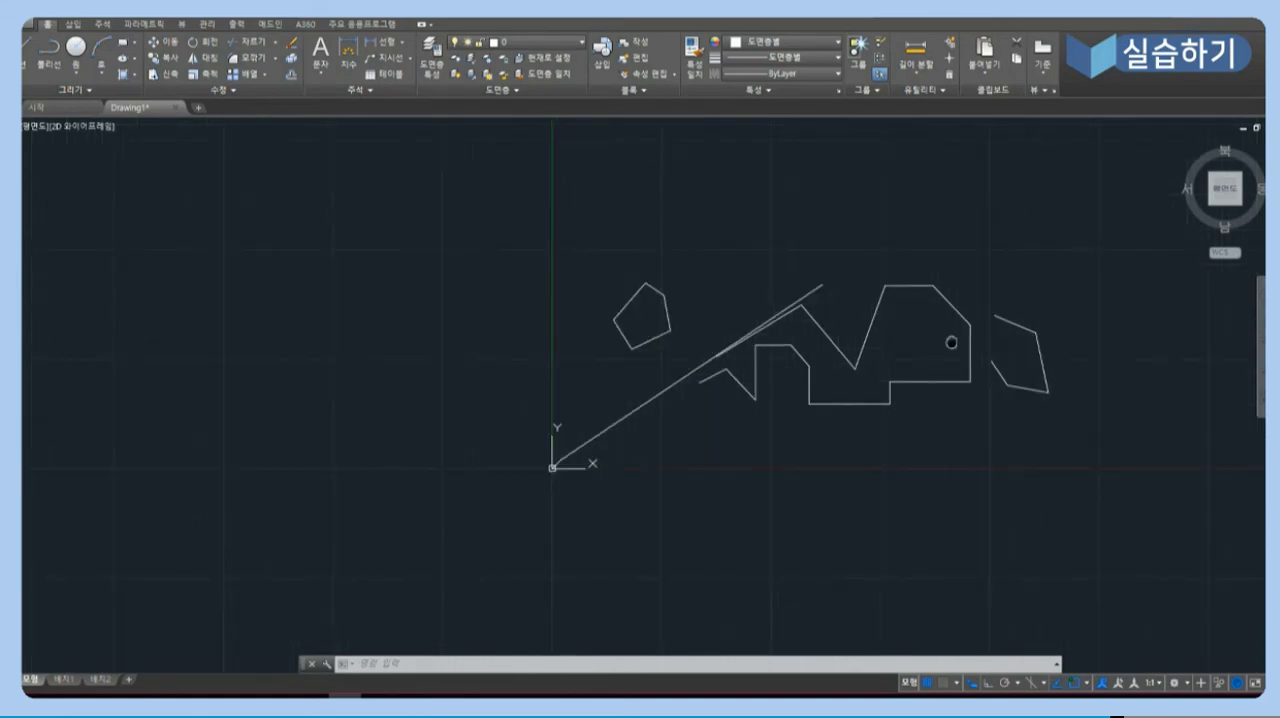
pyautogui.moveTo(951, 342); pyautogui.dragTo(494, 365, button='middle')
pyautogui.scroll(2, 504, 362)
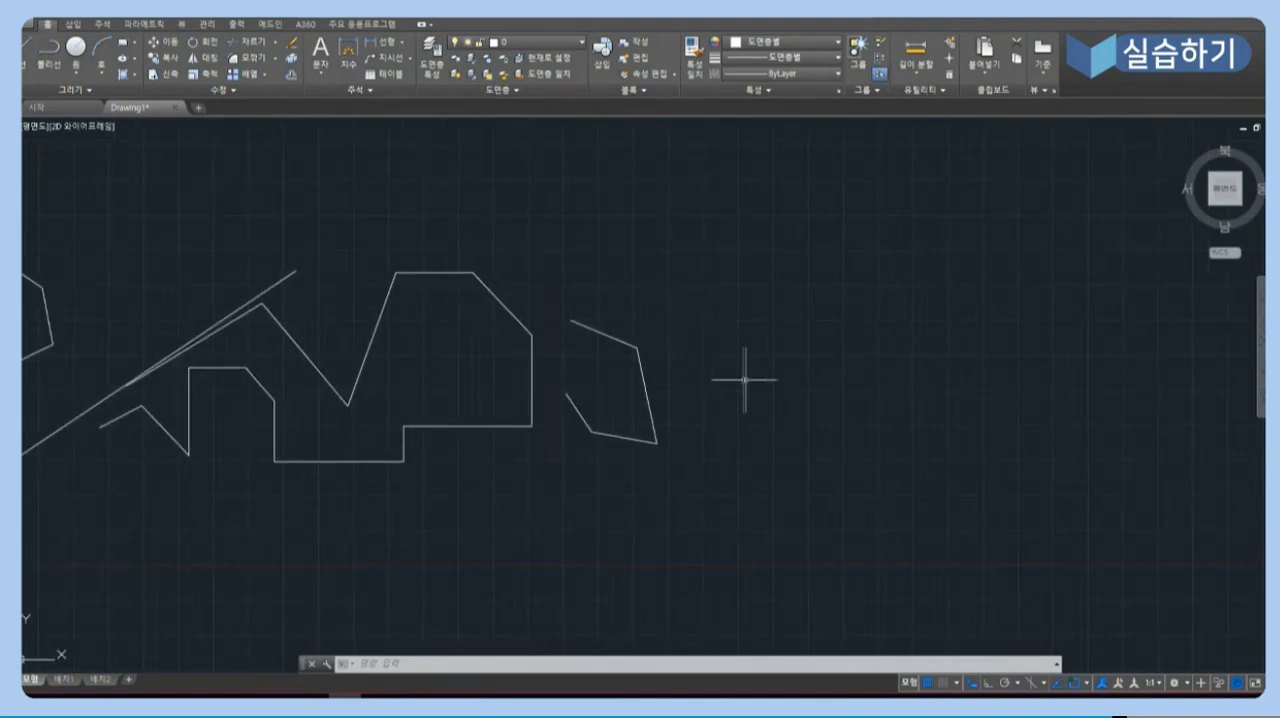
pyautogui.middleClick(754, 378)
pyautogui.middleClick(754, 378)
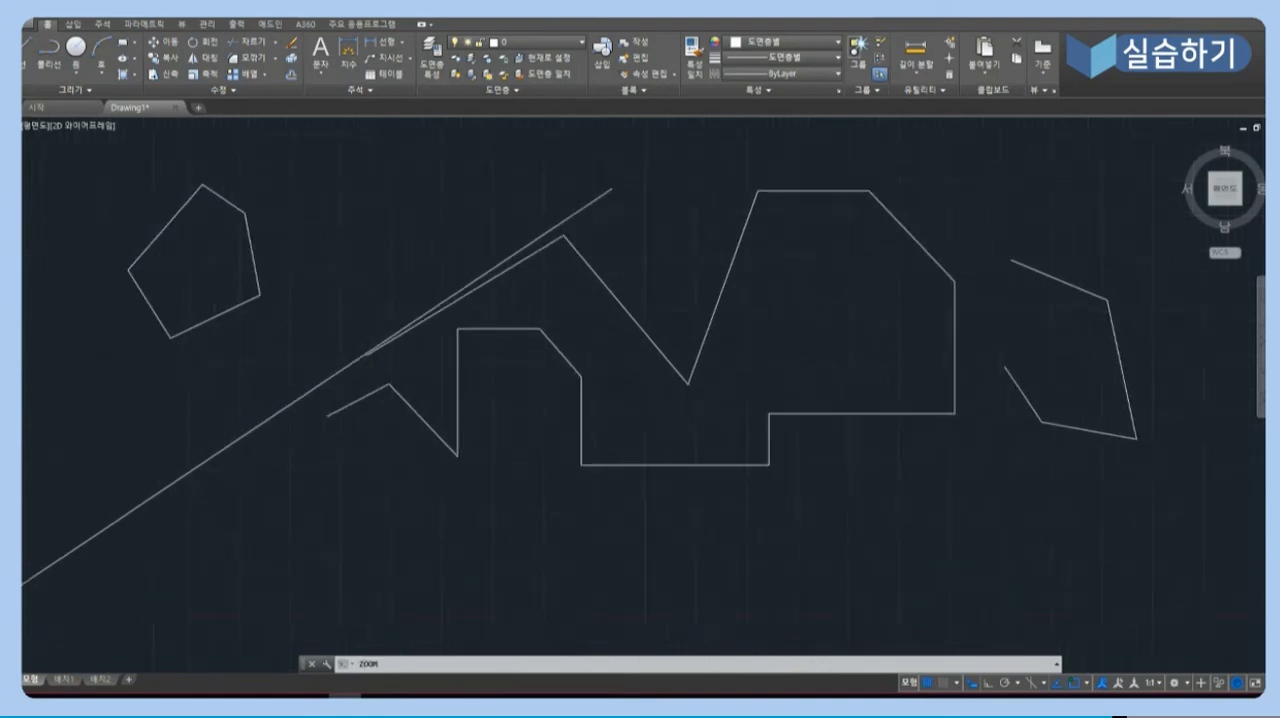
pyautogui.scroll(-2, 756, 376)
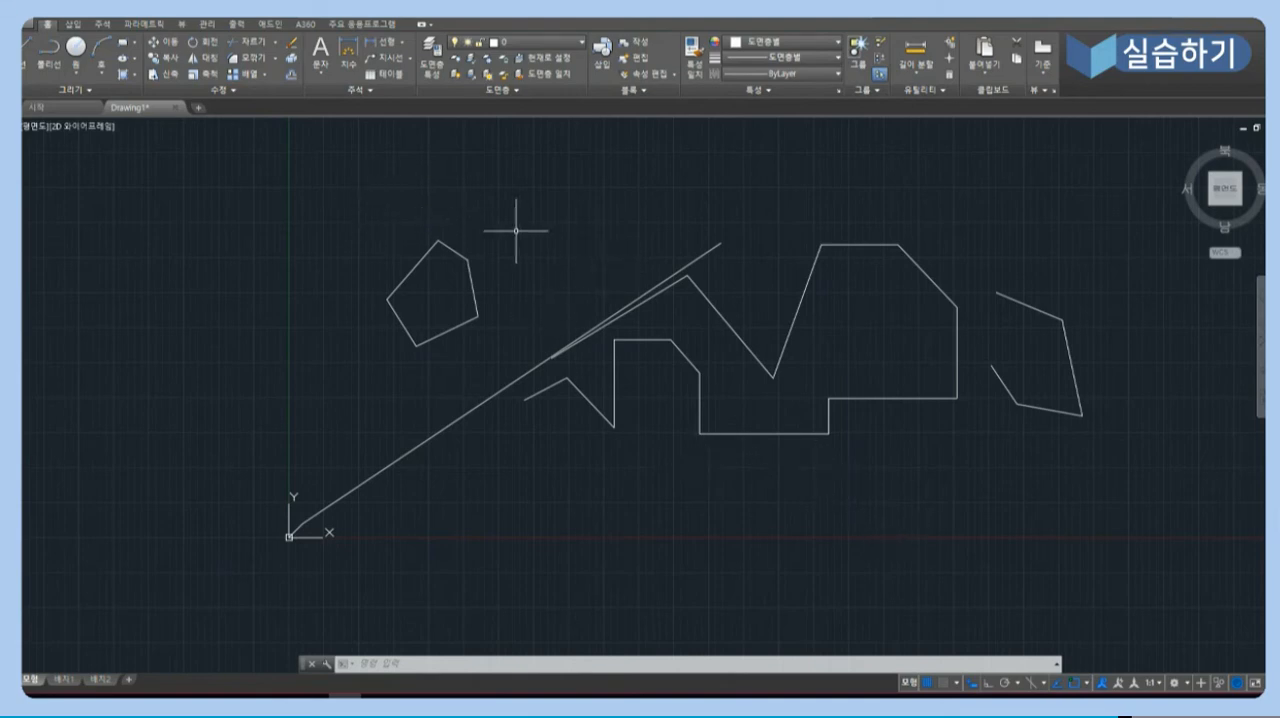
# - Draw a single, slightly rising line across the upper corner of the five-sided outline
pyautogui.click(24, 50)
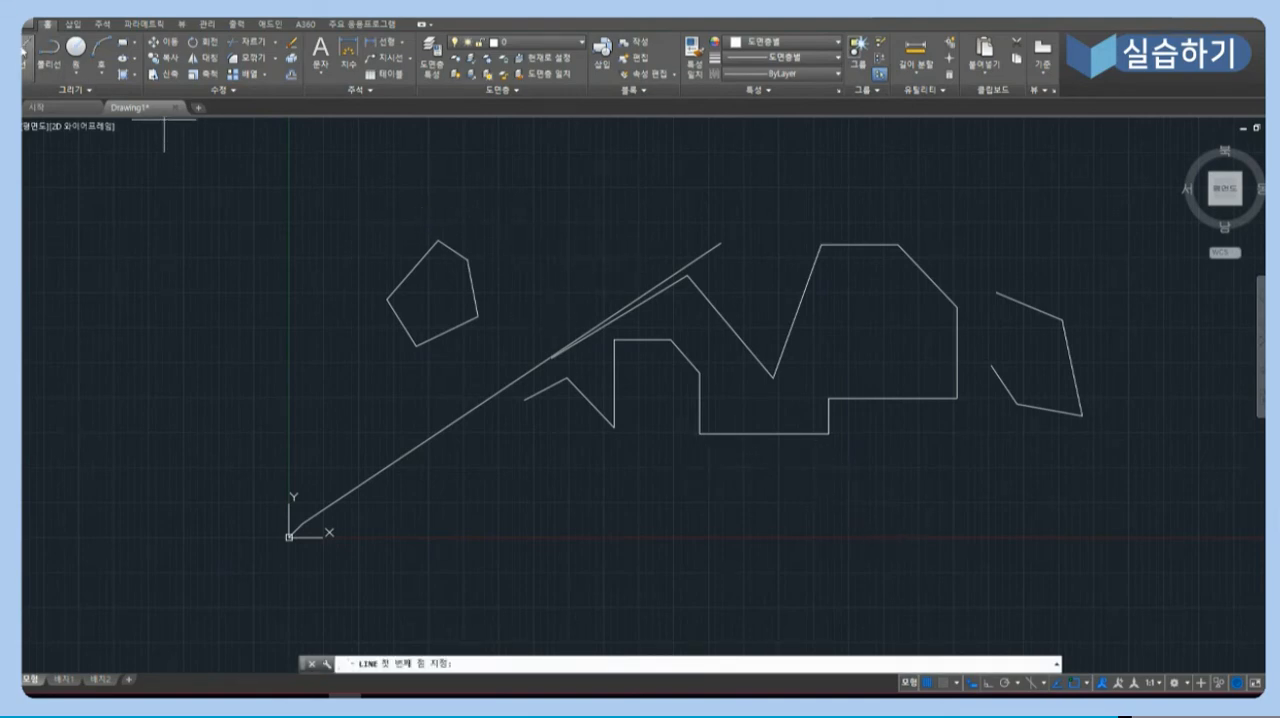
pyautogui.click(307, 258)
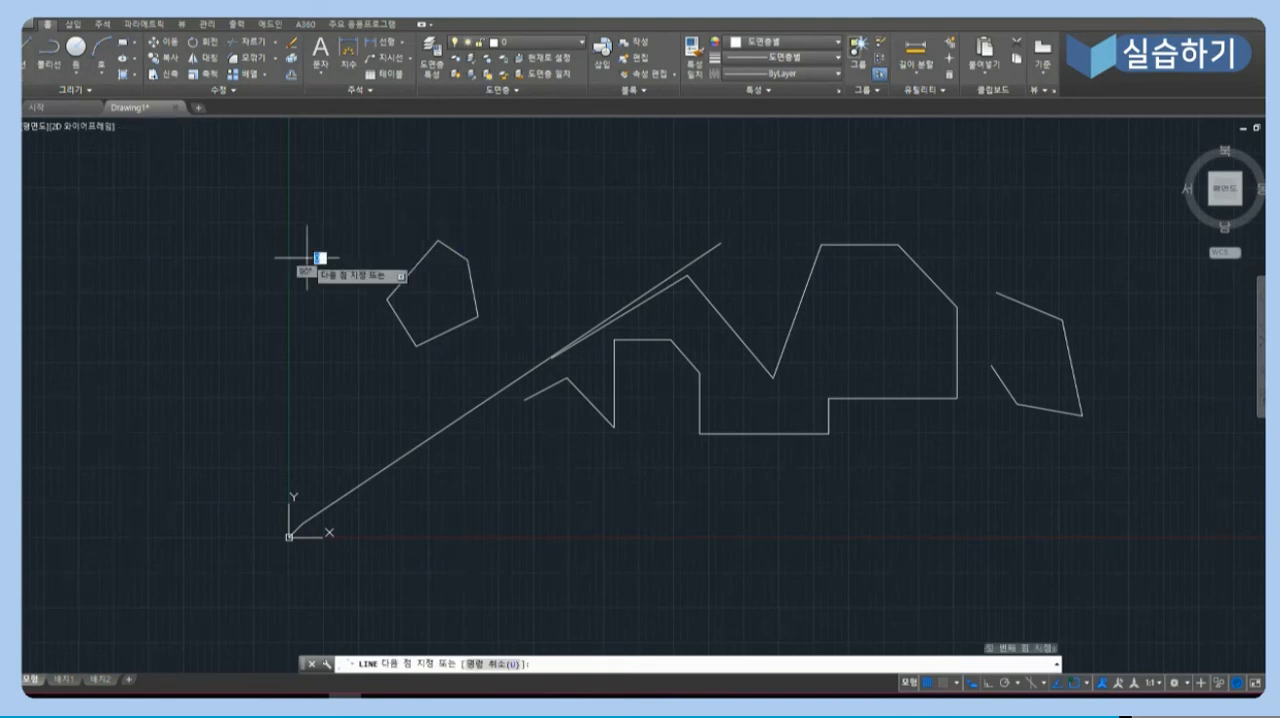
pyautogui.click(557, 240)
pyautogui.press('Return')
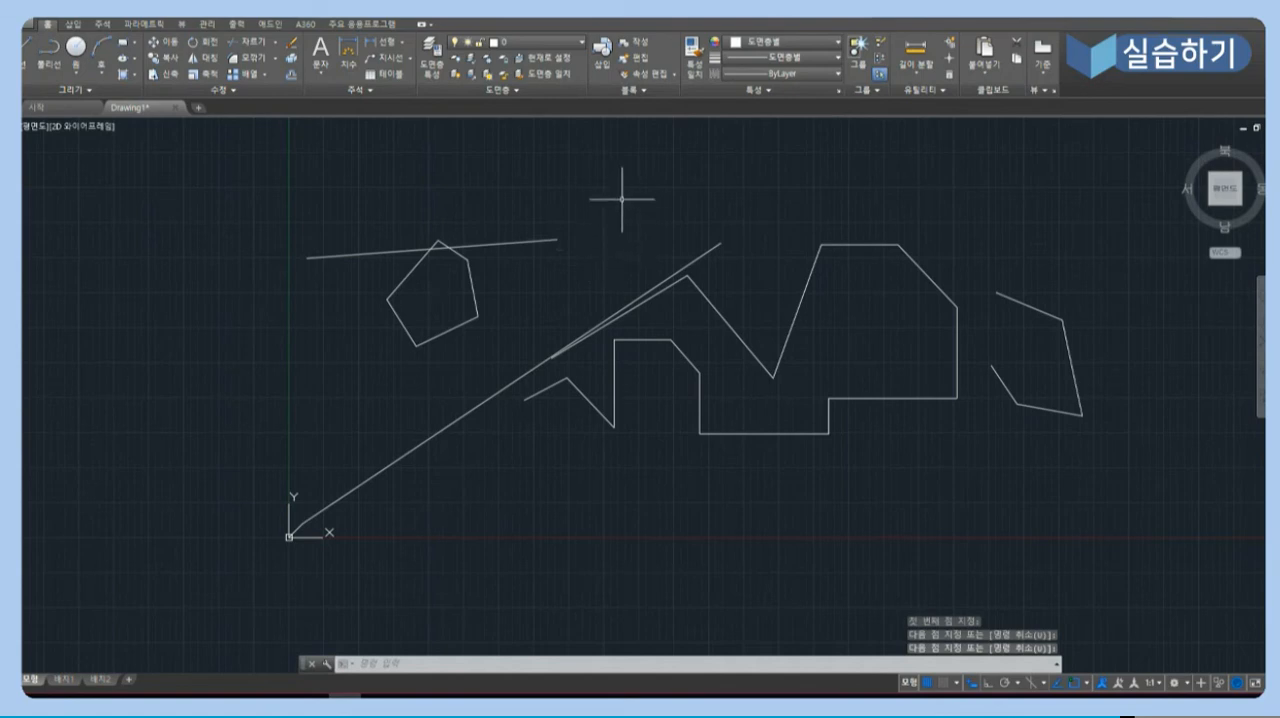
# - Select the slightly rising line across the five-sided outline and view its shortcut options
pyautogui.click(548, 241)
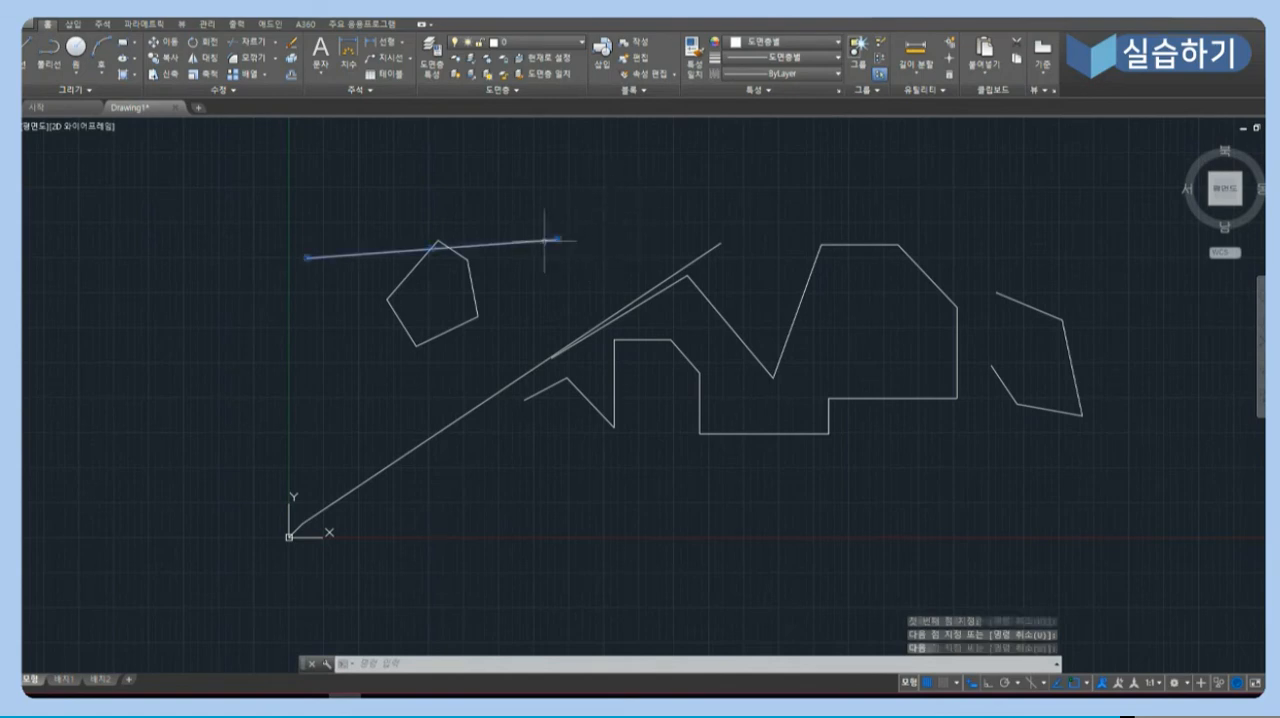
pyautogui.rightClick(549, 242)
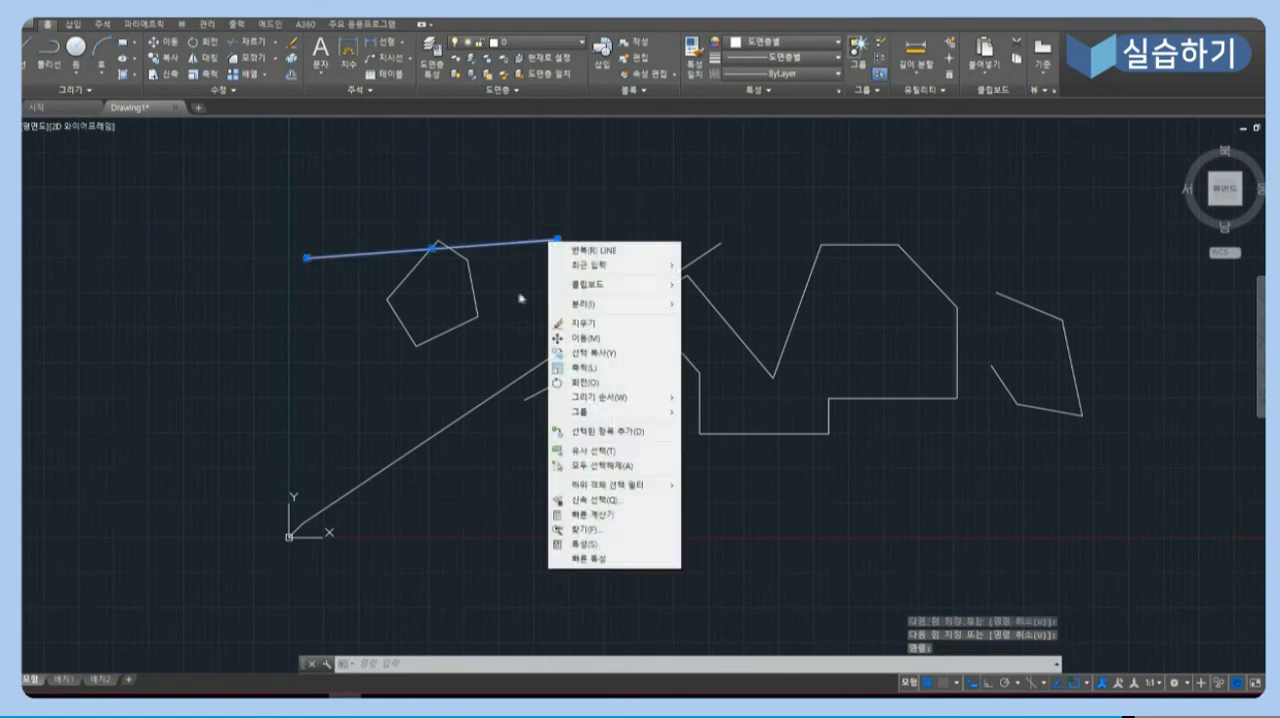
pyautogui.click(603, 218)
# - Add the large stepped shape's fully enclosed lines to the selection with a window around the shape
pyautogui.click(606, 209)
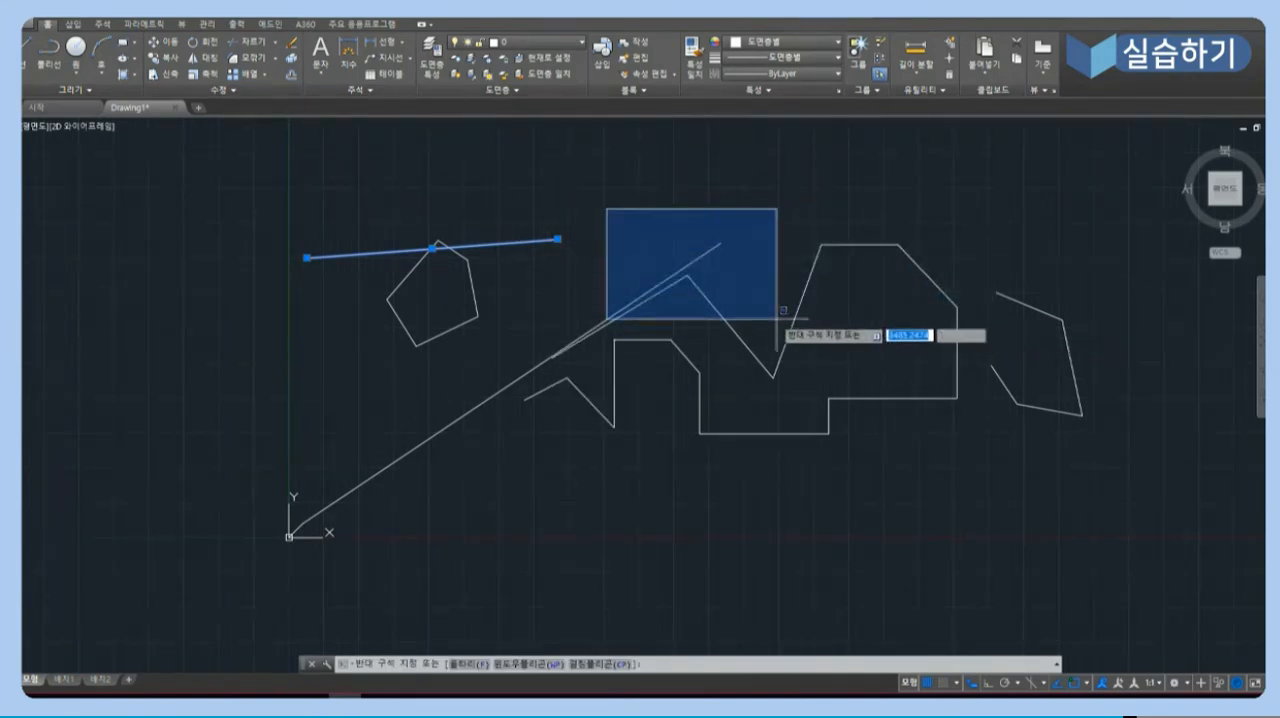
pyautogui.scroll(1, 769, 303)
pyautogui.scroll(2, 775, 350)
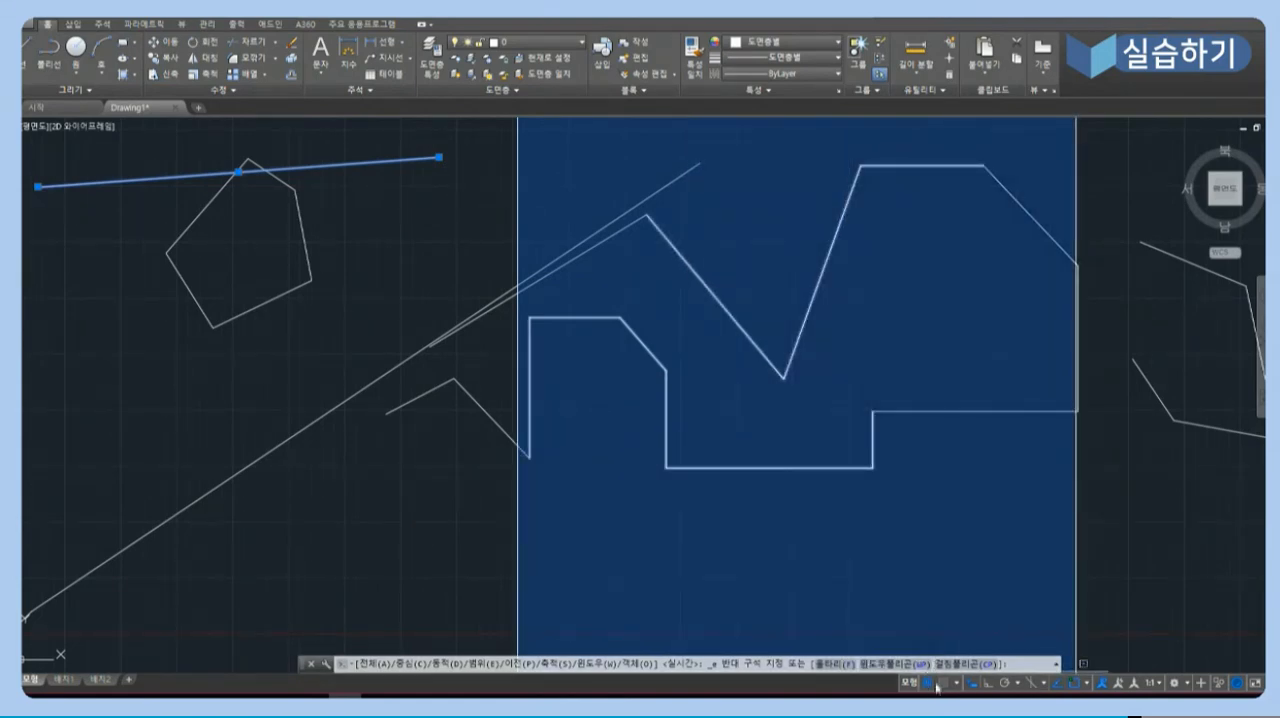
pyautogui.click(1158, 573)
# - Hide the grid, turn on Snap mode, and test it with an empty selection window below the large shape
pyautogui.press('F7')
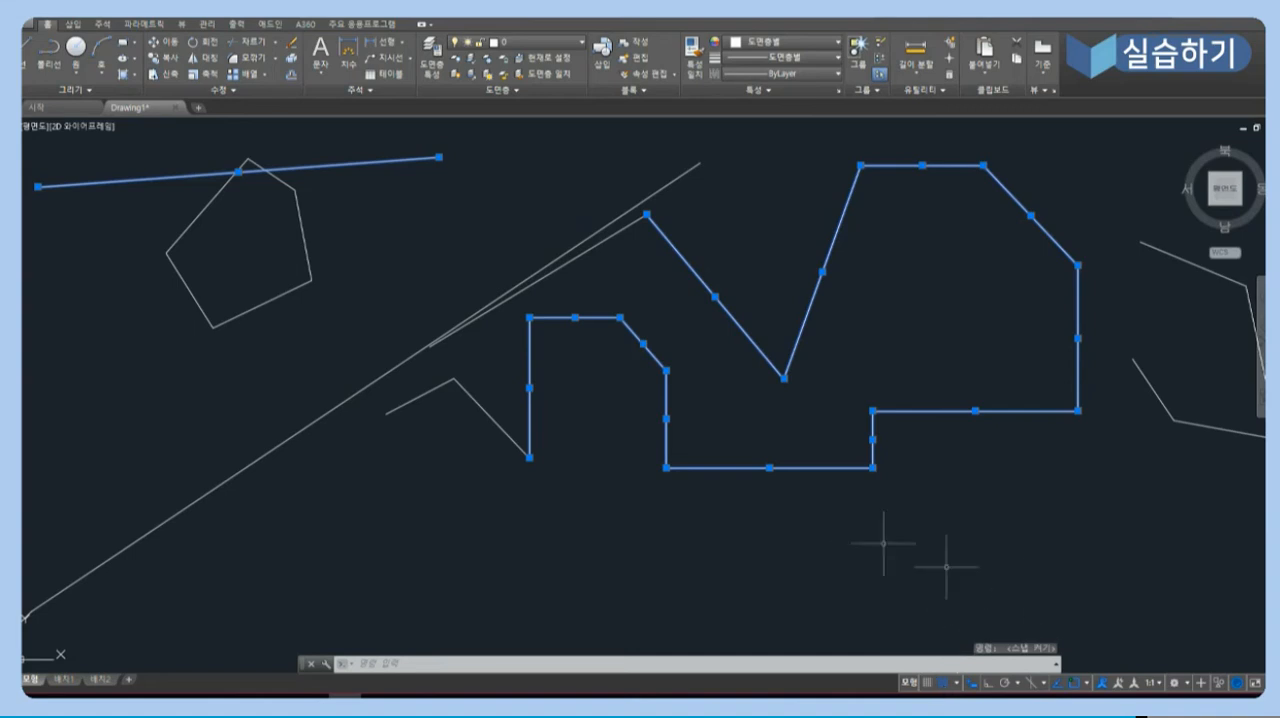
pyautogui.click(793, 554)
pyautogui.click(874, 509)
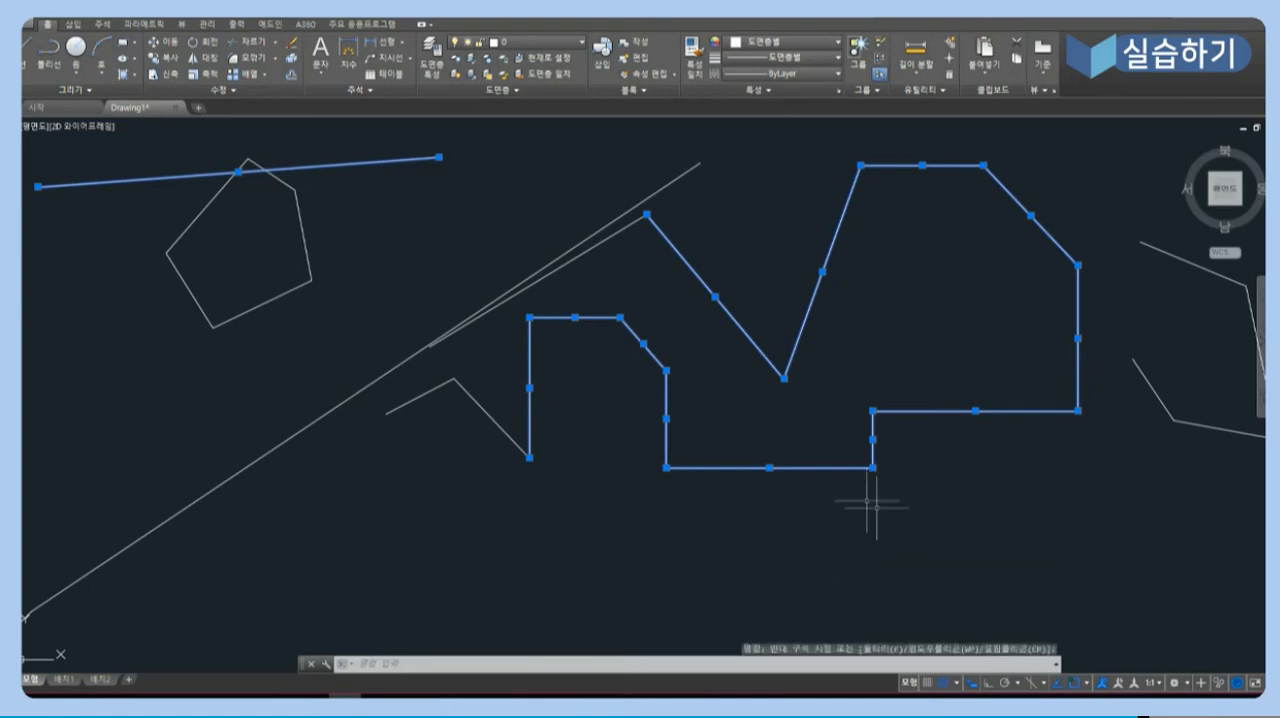
# - Preview a line from a point below the five-sided outline to check cursor movement with Snap on
pyautogui.write('l')
pyautogui.press('Return')
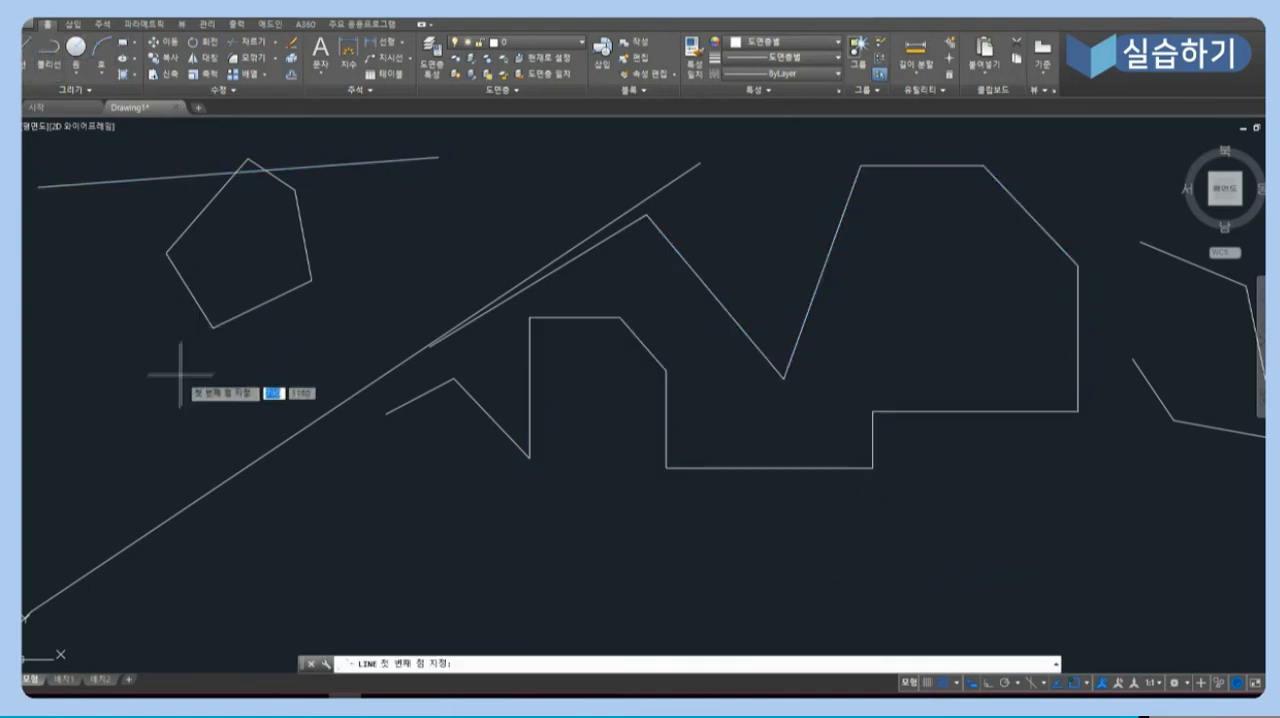
pyautogui.click(178, 376)
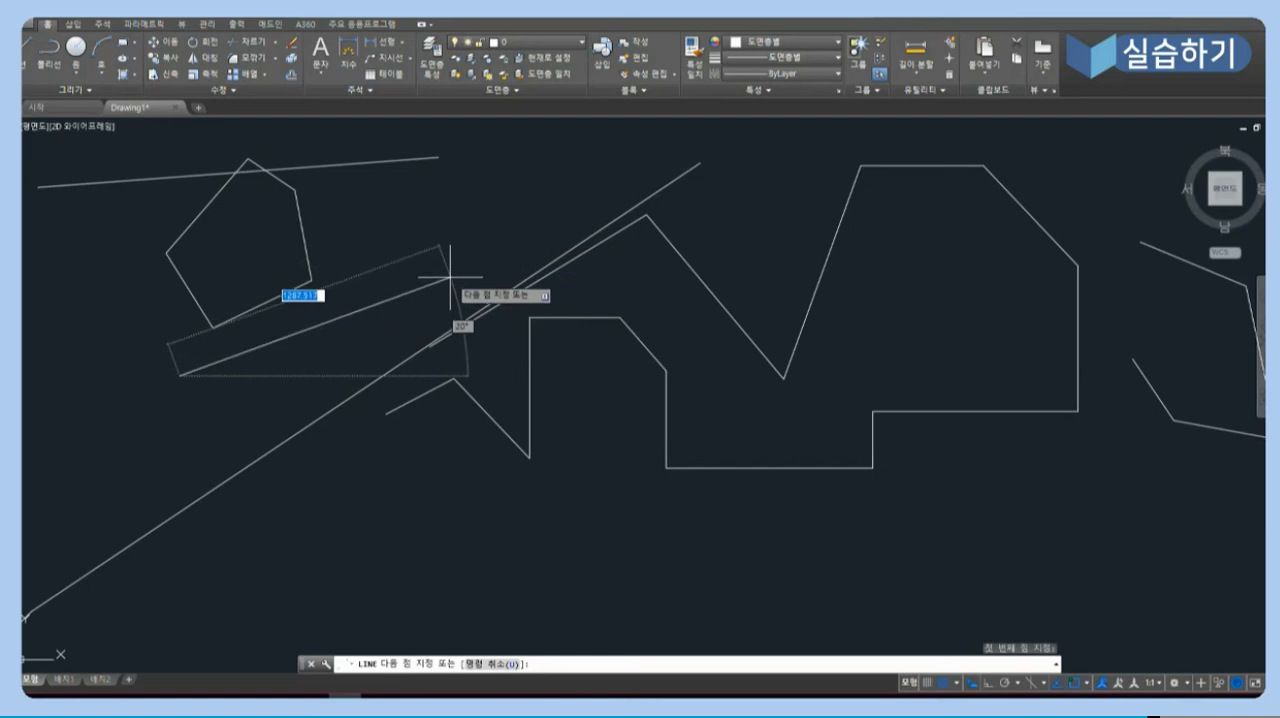
pyautogui.press('Return')
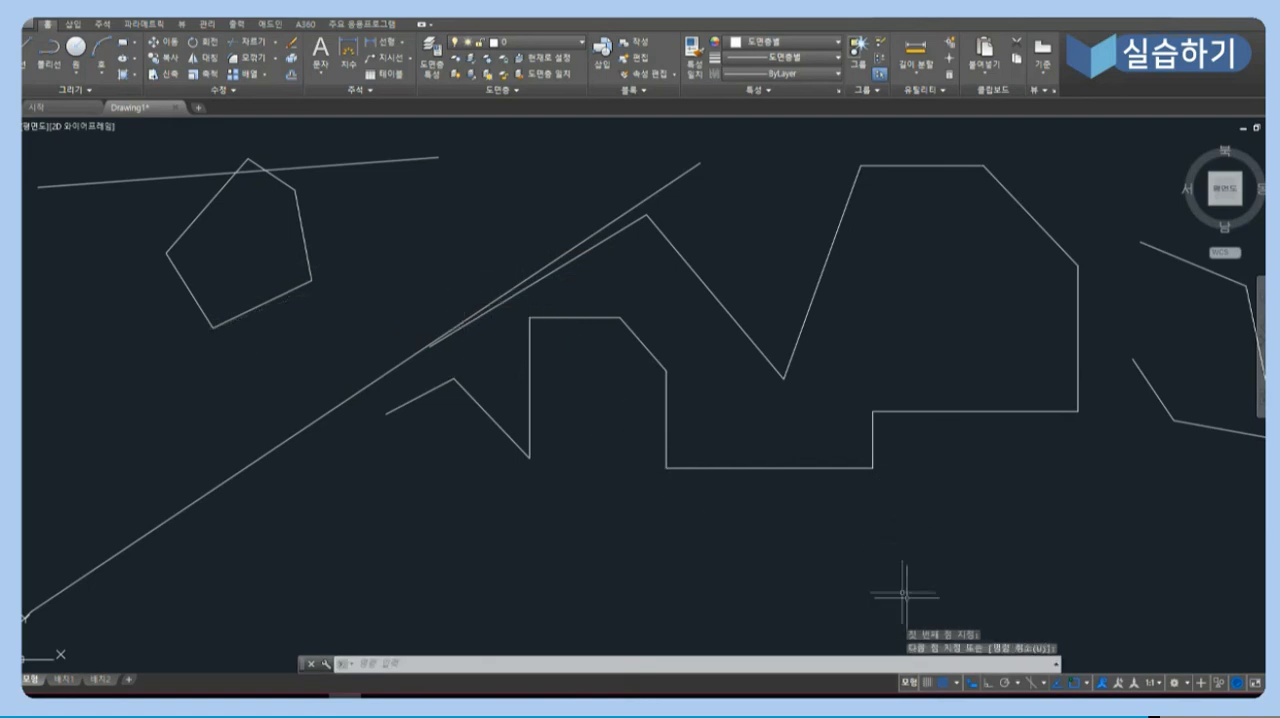
# - Turn off Snap mode and Dynamic Input, and test empty selection windows below the large shape
pyautogui.click(944, 685)
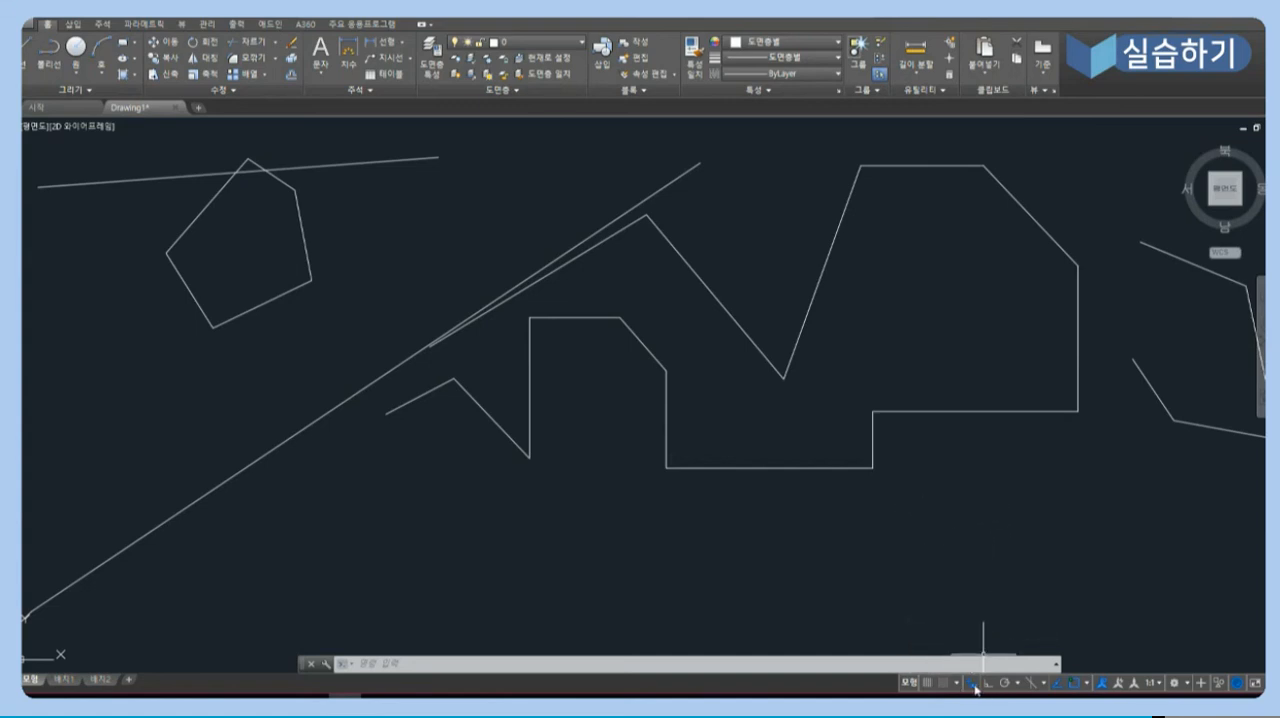
pyautogui.click(914, 489)
pyautogui.click(978, 517)
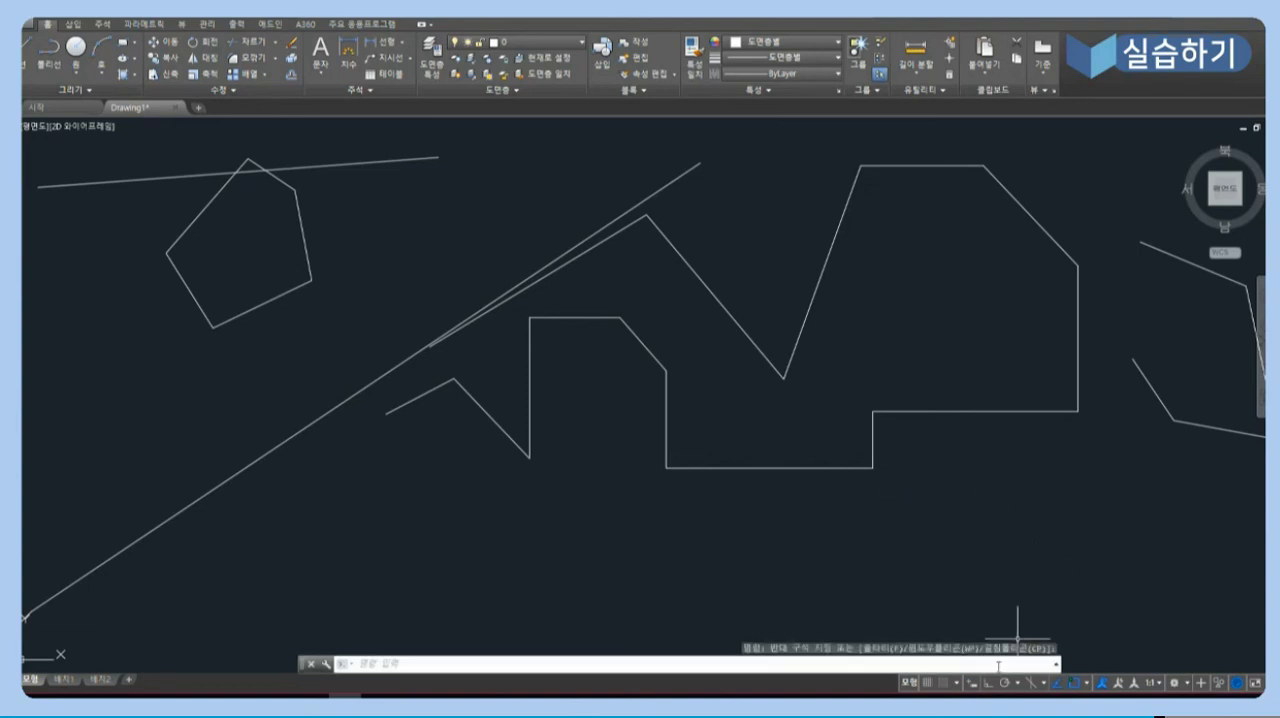
pyautogui.click(972, 685)
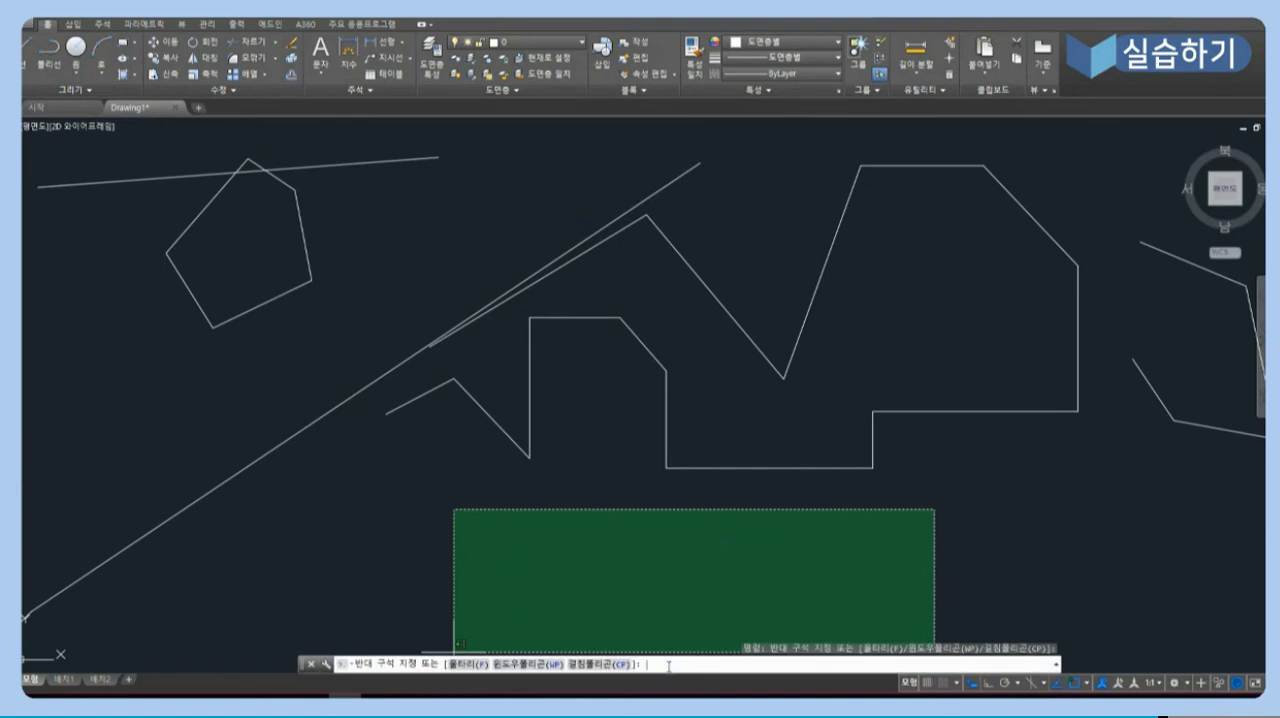
pyautogui.click(990, 511)
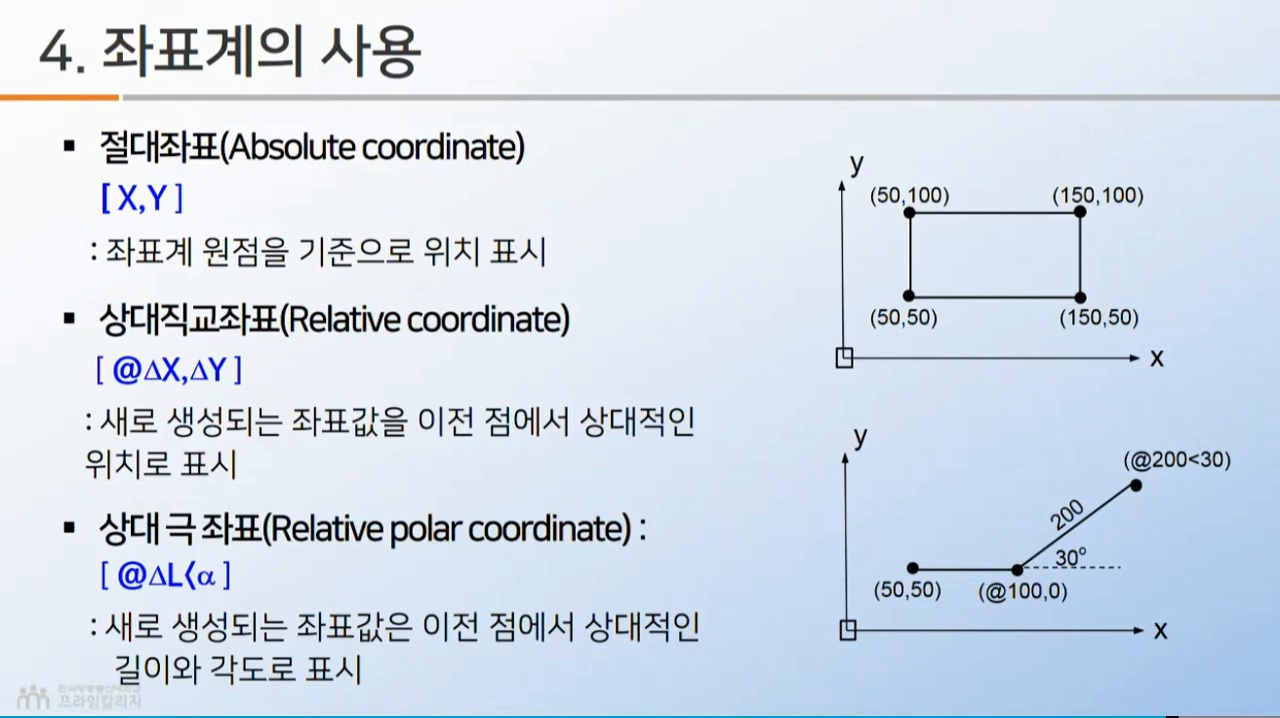
pyautogui.moveTo(170, 350); pyautogui.dragTo(312, 346)
pyautogui.moveTo(178, 545); pyautogui.dragTo(312, 546)
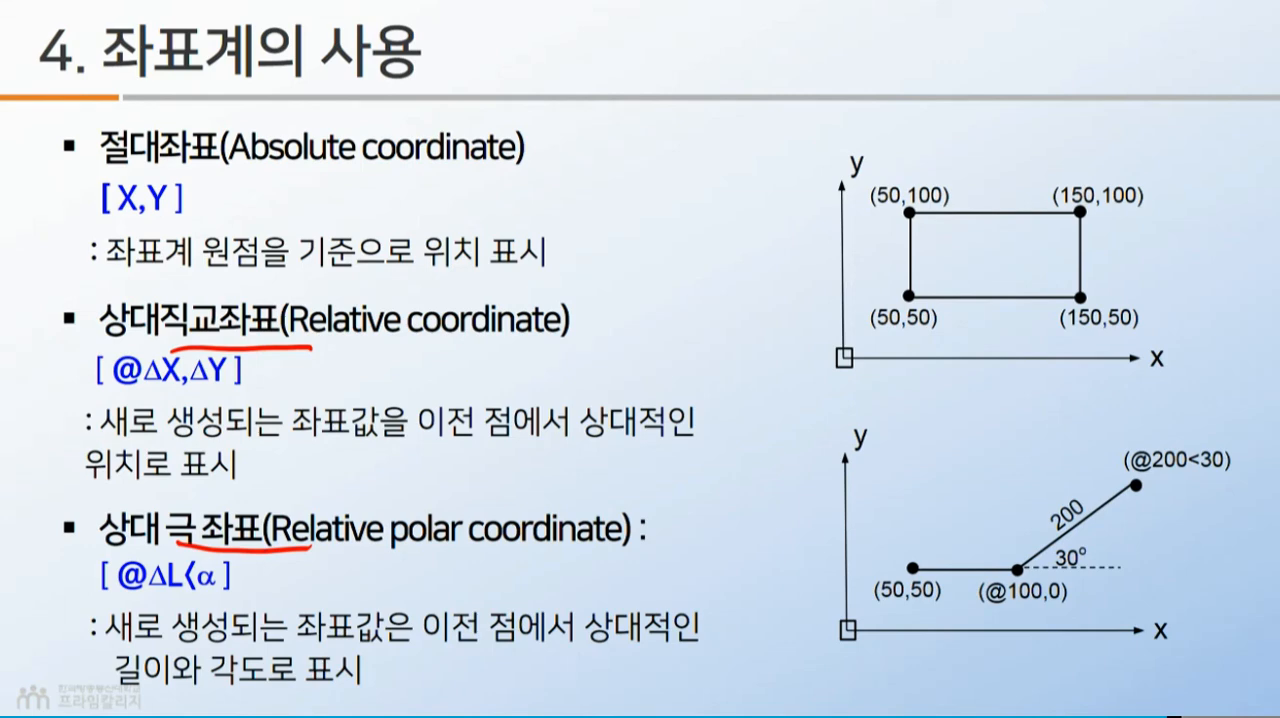
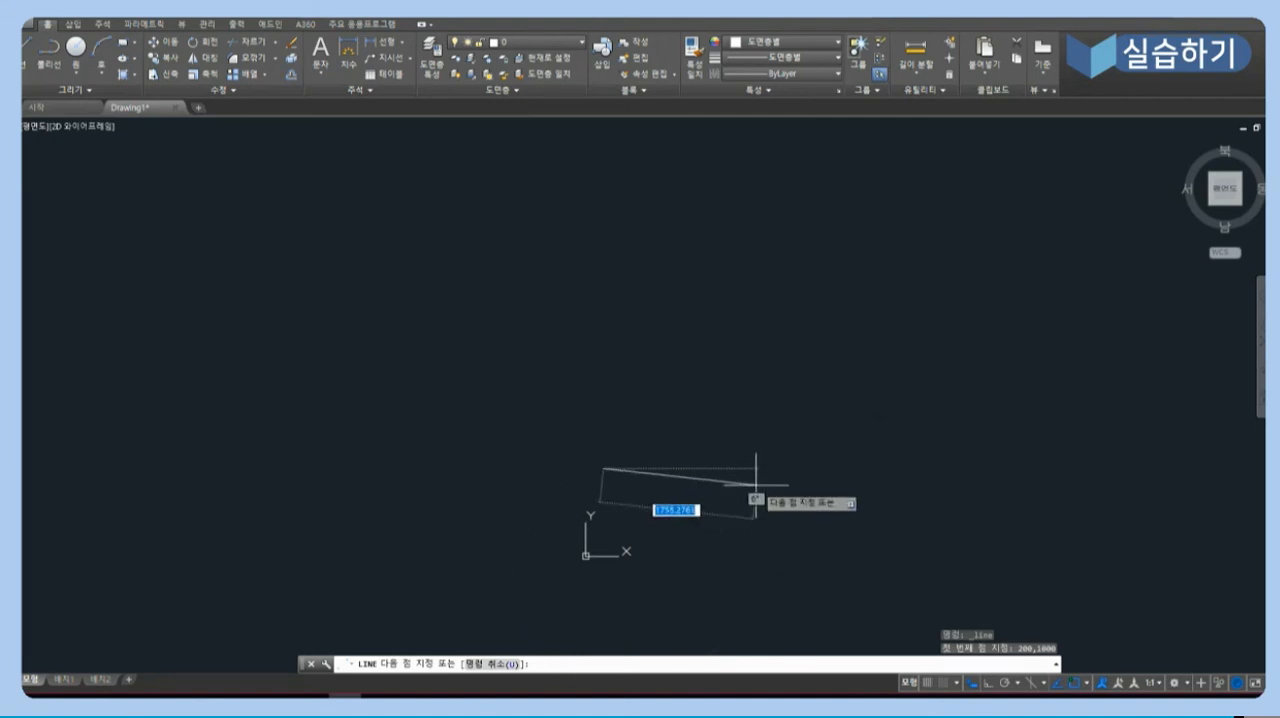
pyautogui.write('100')
pyautogui.press('Tab')
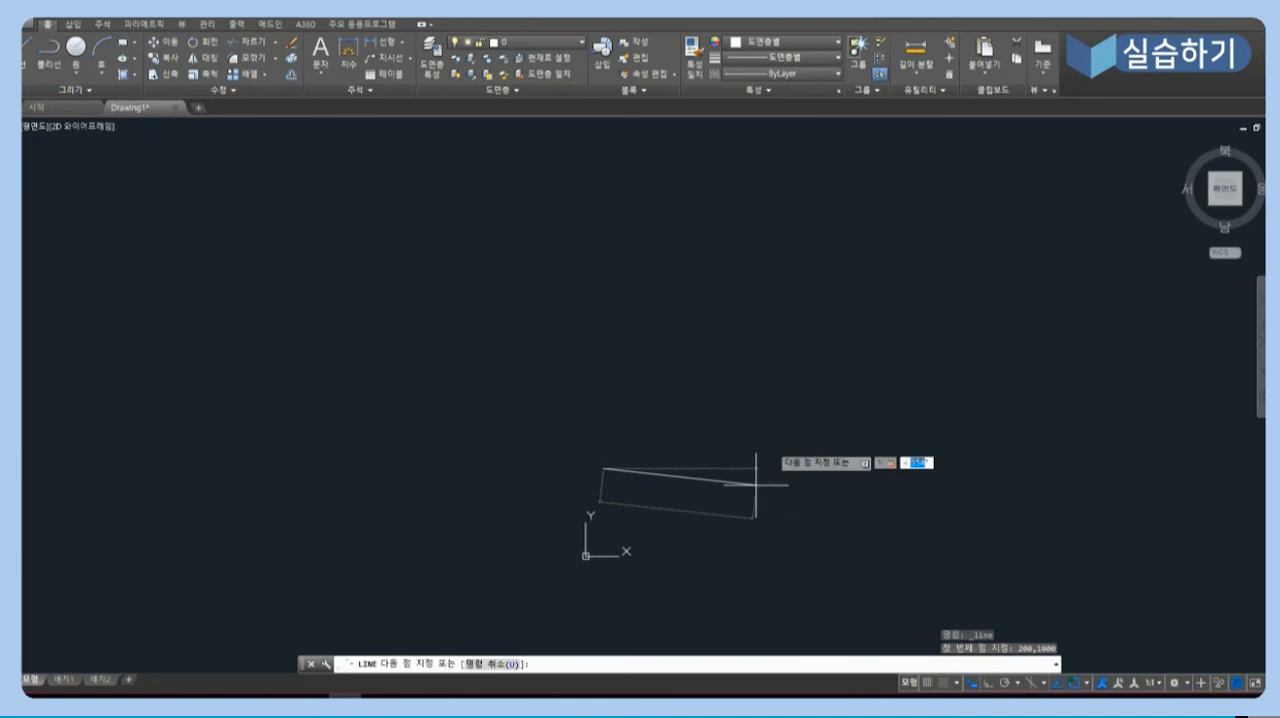
pyautogui.write('50')
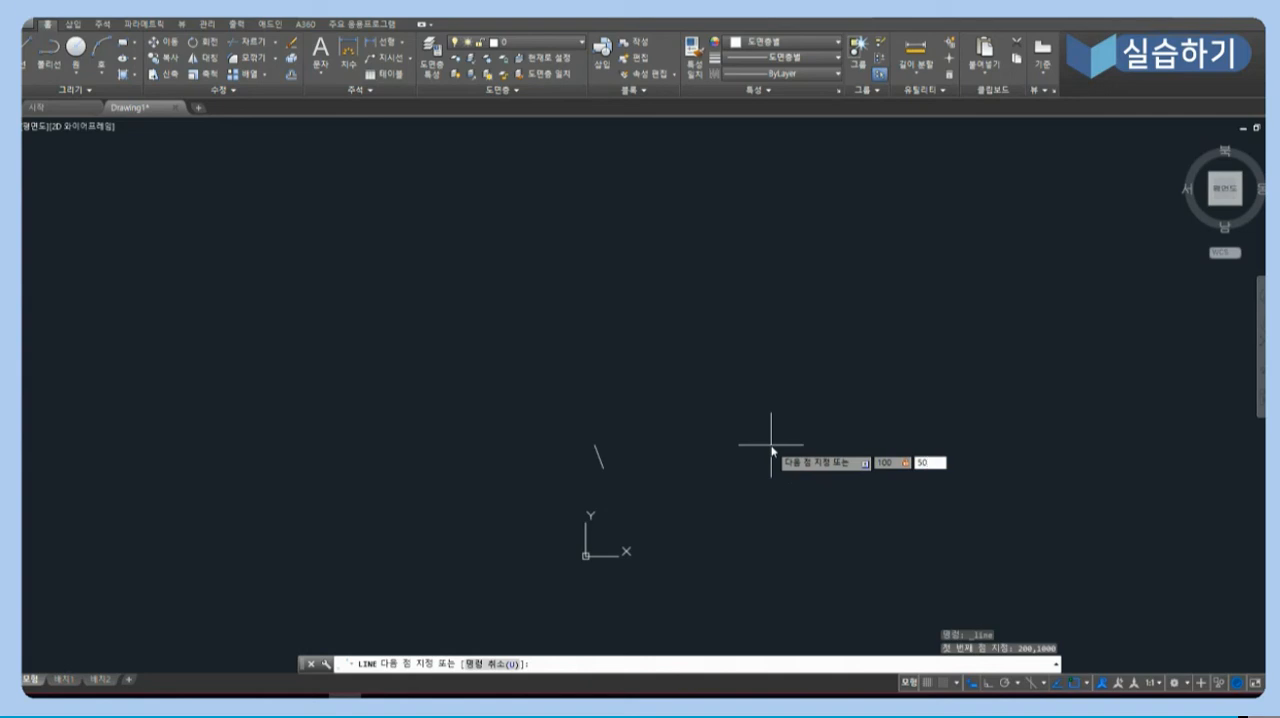
pyautogui.press('Return')
# - Turn on Ortho mode and continue the line with a 500 unit segment in +X and a 300 unit segment in +Y
pyautogui.scroll(4, 720, 460)
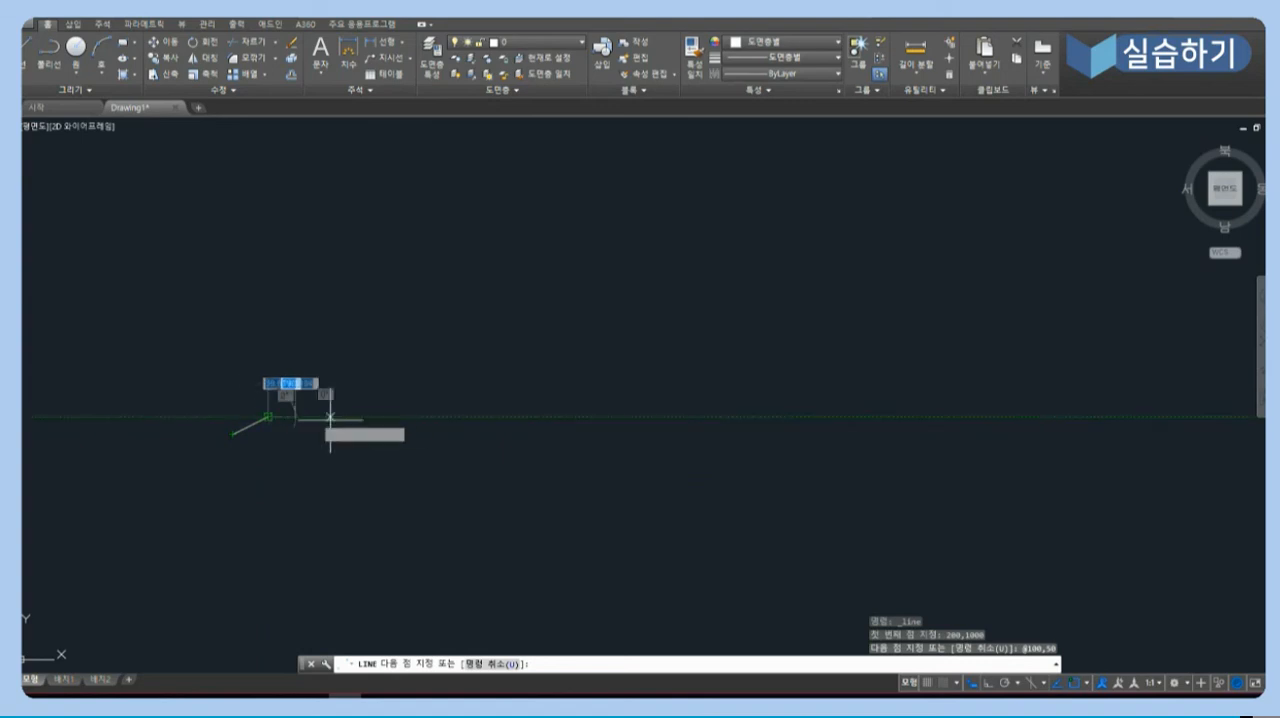
pyautogui.press('F8')
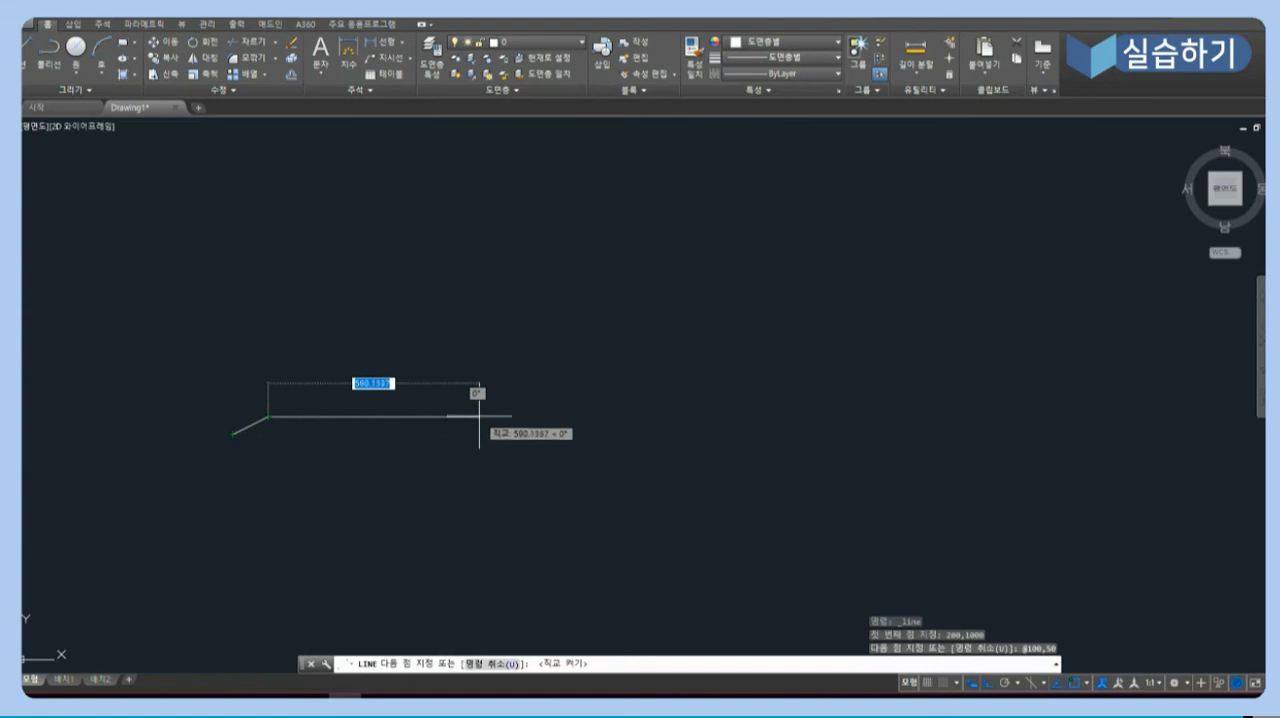
pyautogui.write('500')
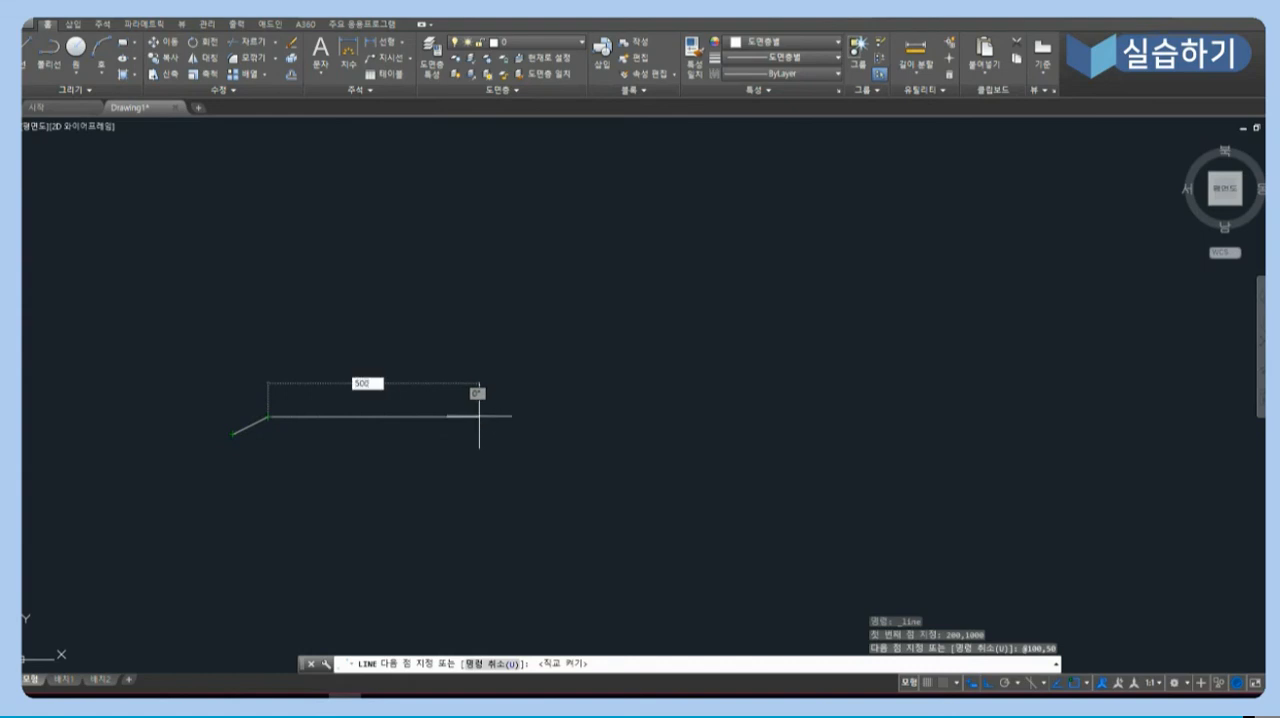
pyautogui.press('Return')
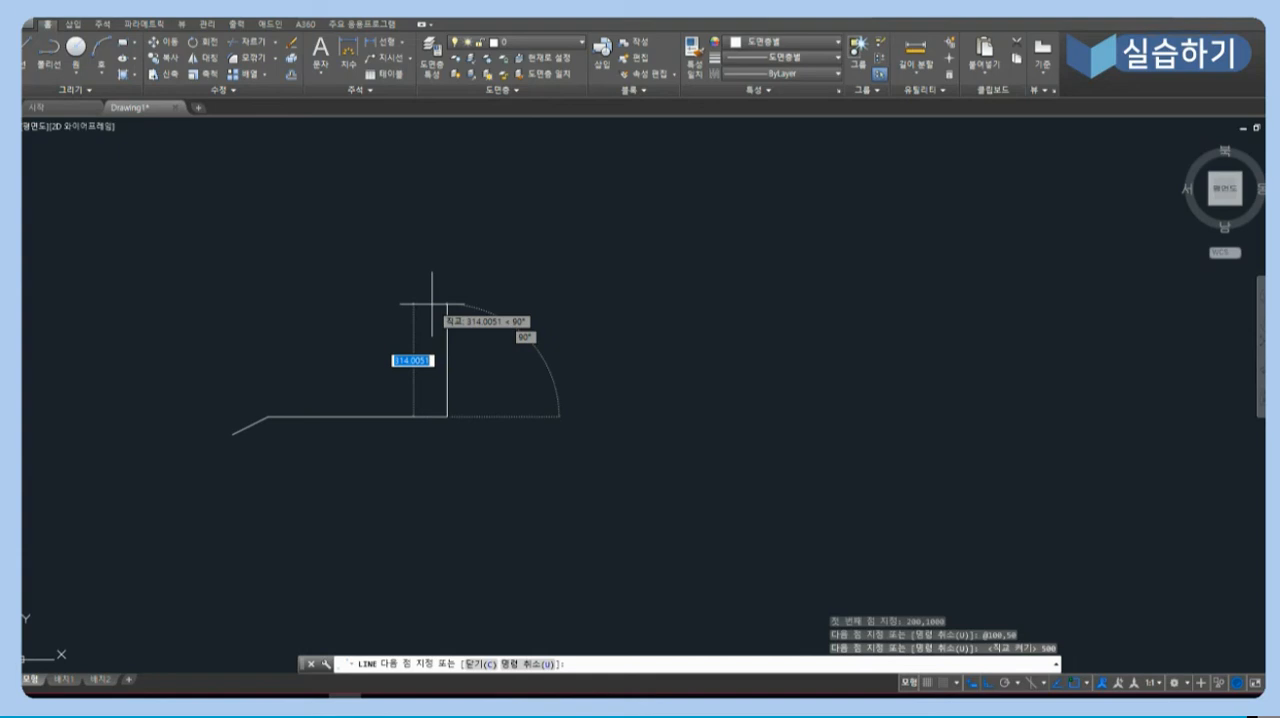
pyautogui.write('300')
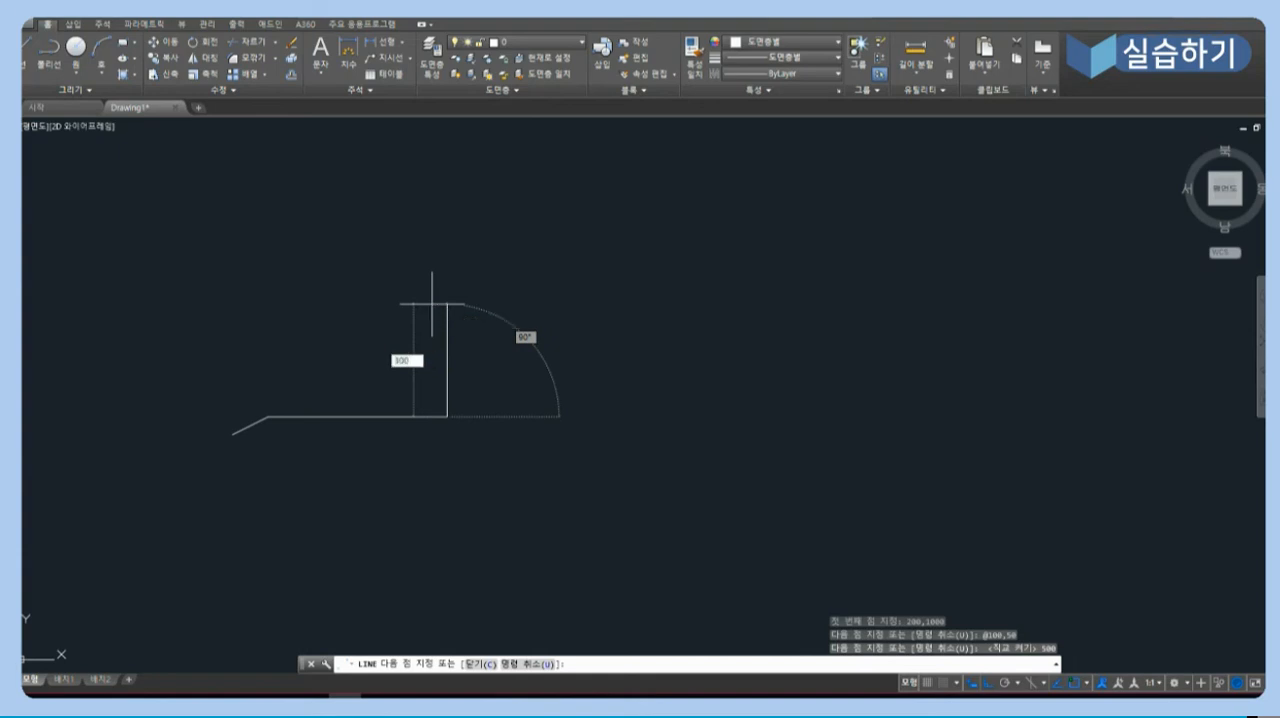
pyautogui.press('Return')
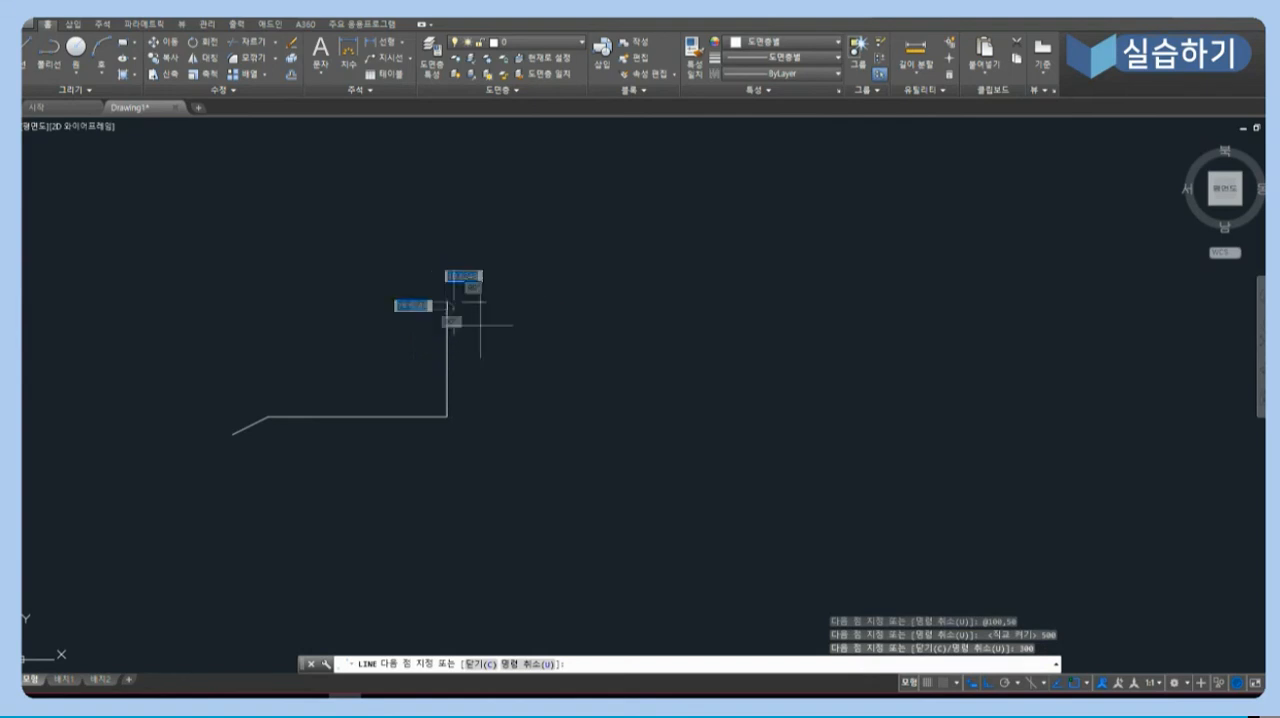
pyautogui.press('F8')
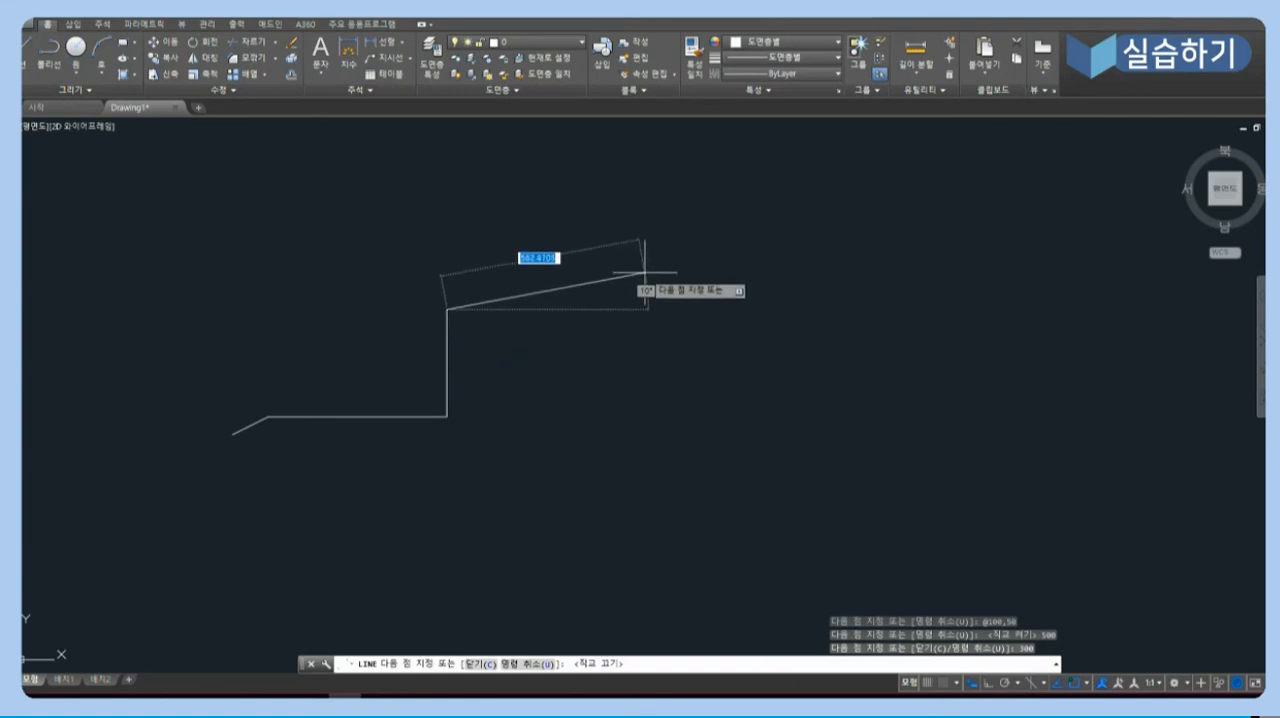
pyautogui.write('10')
pyautogui.press('Tab')
pyautogui.write('00,')
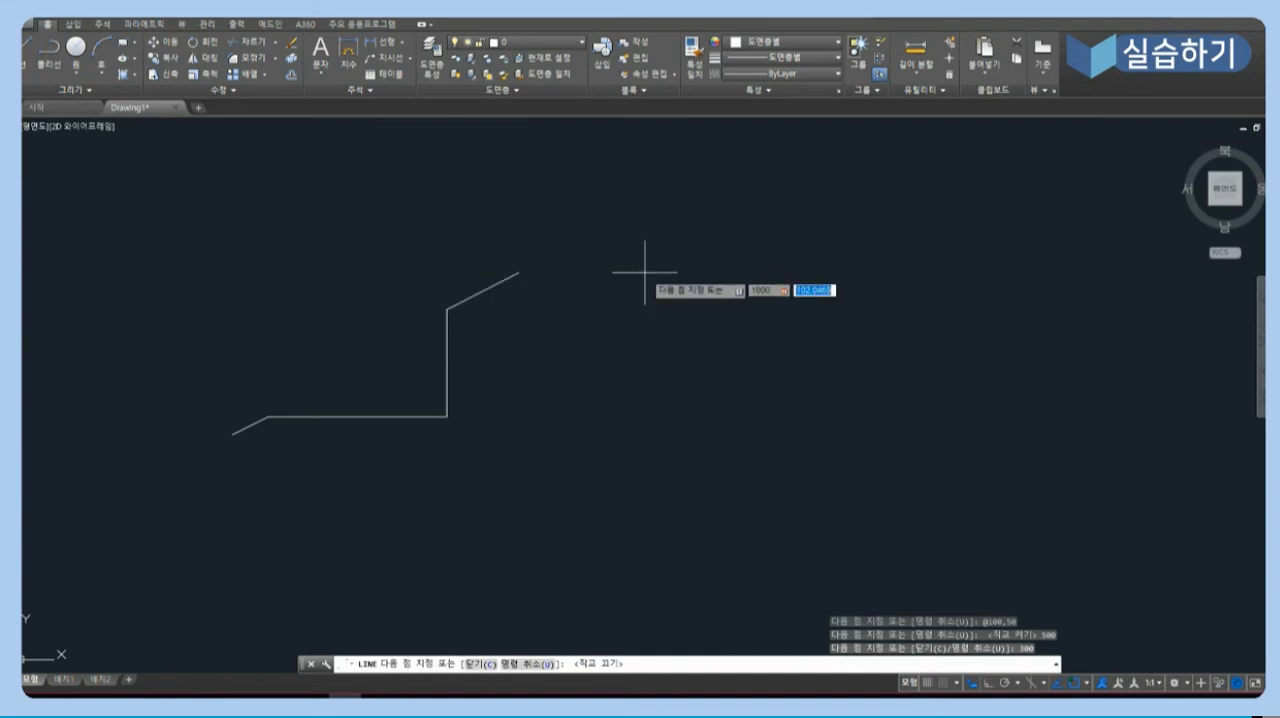
pyautogui.write('-500')
pyautogui.press('Return')
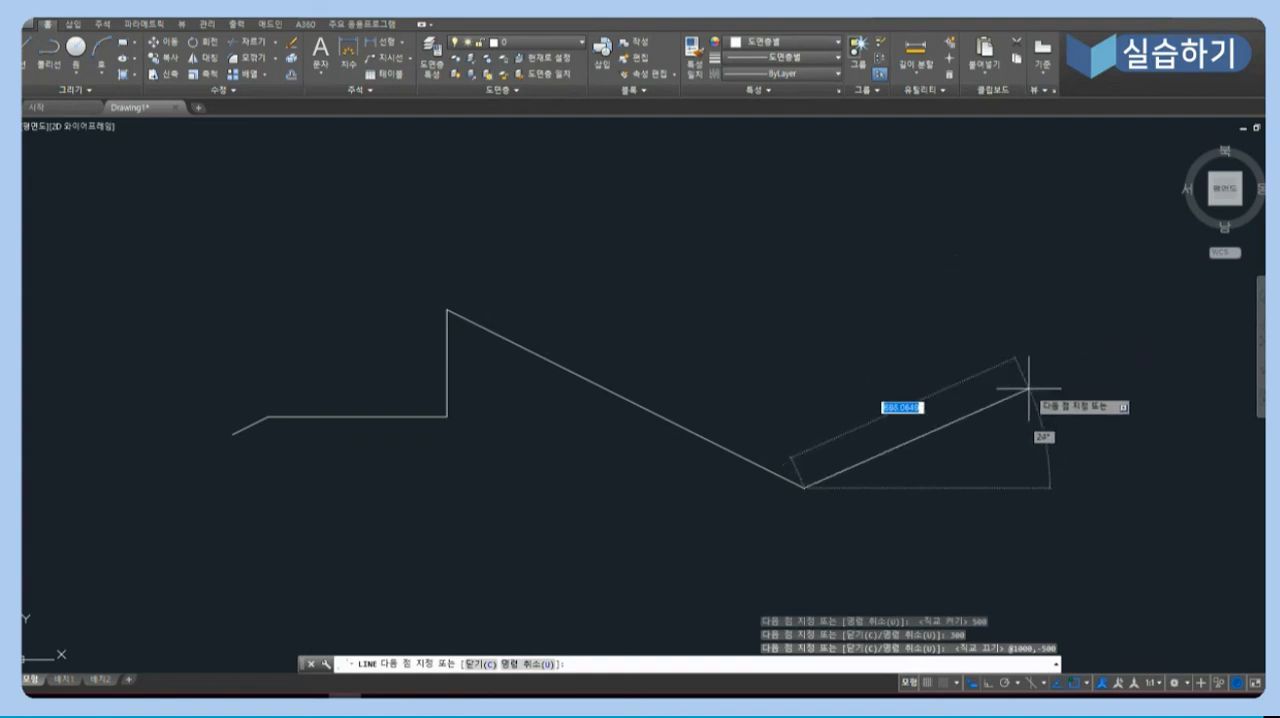
# - Add a final segment 500 units long at 45 degrees using polar coordinates and end the Line command
pyautogui.write('500')
pyautogui.press('Tab')
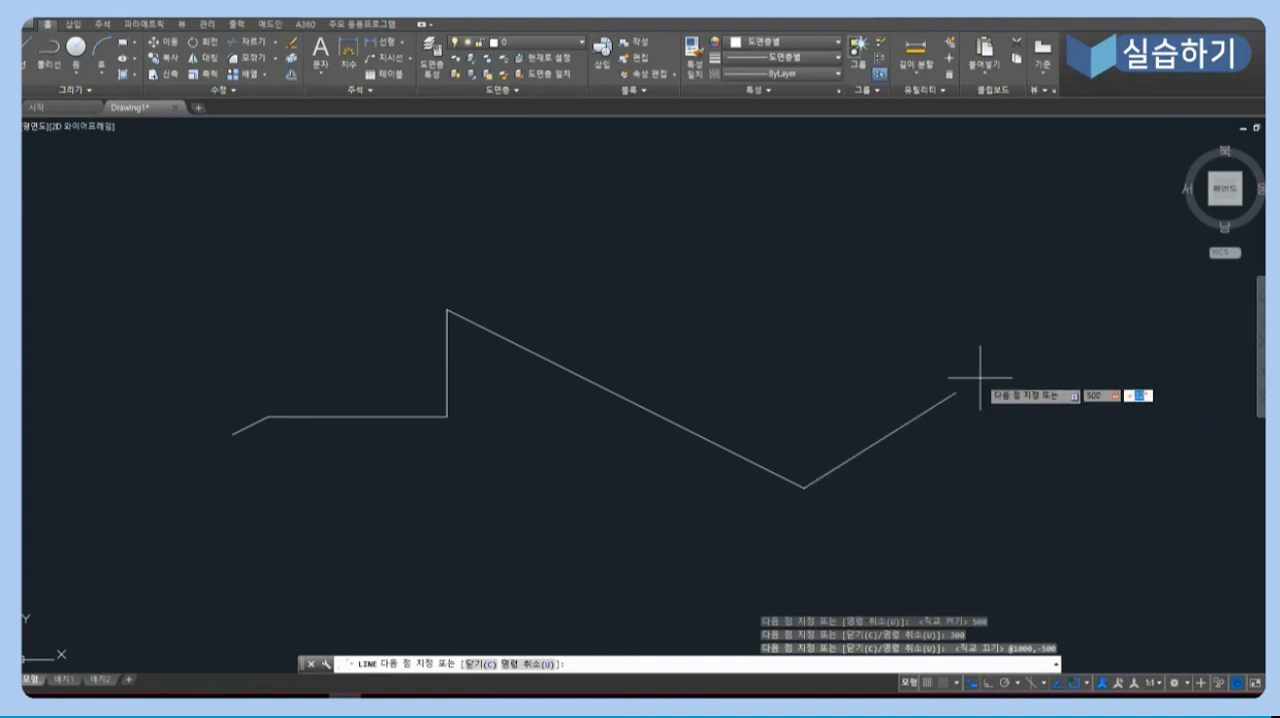
pyautogui.write('45')
pyautogui.press('Return')
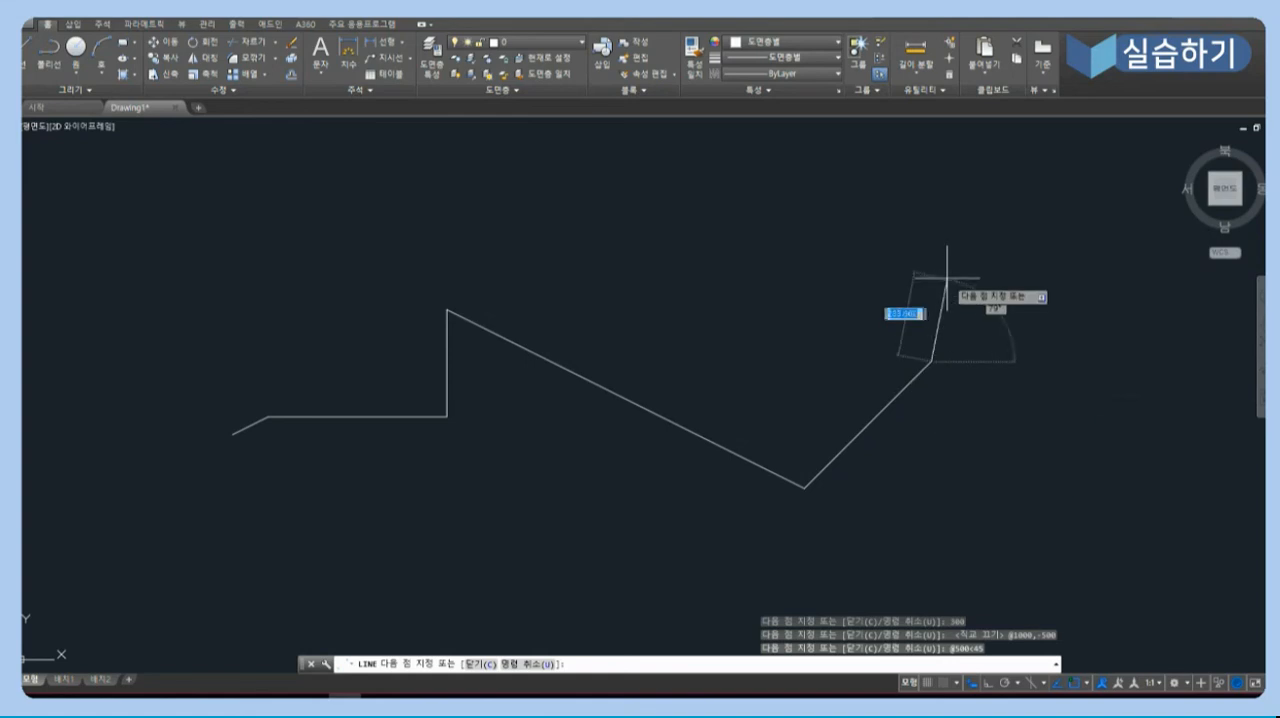
pyautogui.press('Return')
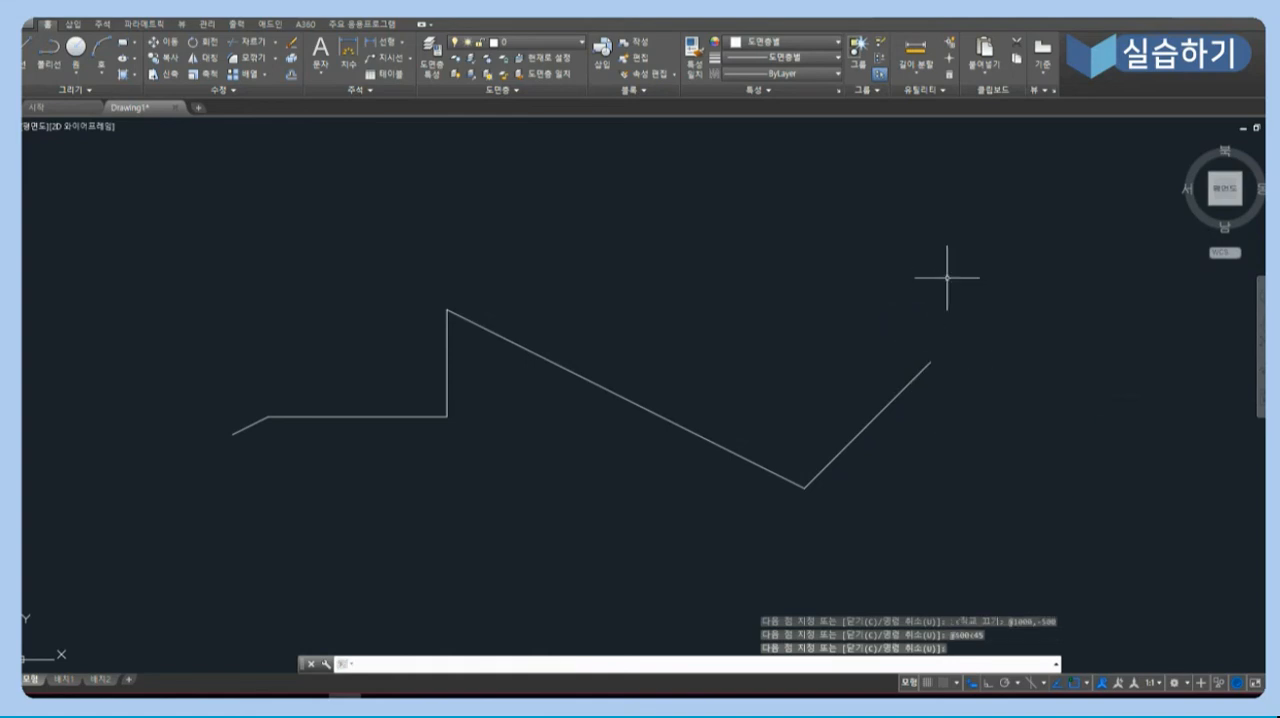